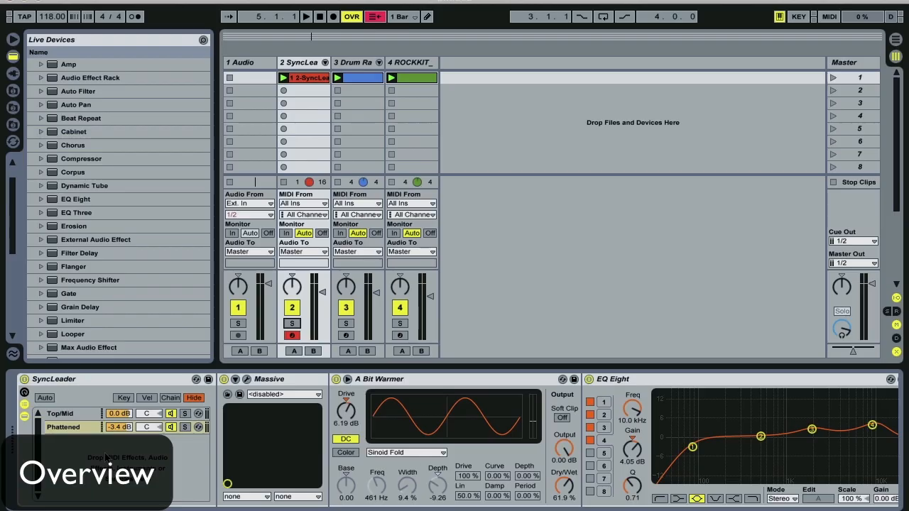
# Play the finished sync lead session for a preview, and stop playback
pyautogui.press('space')
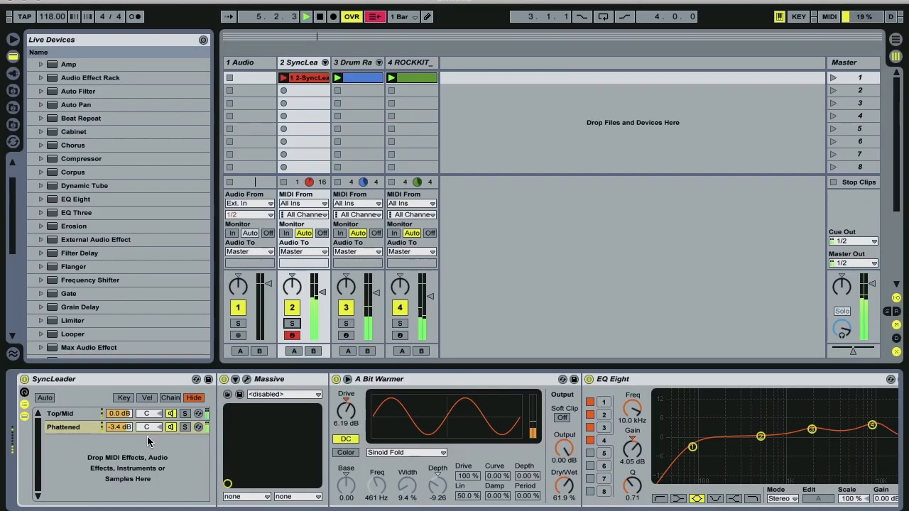
pyautogui.press('space')
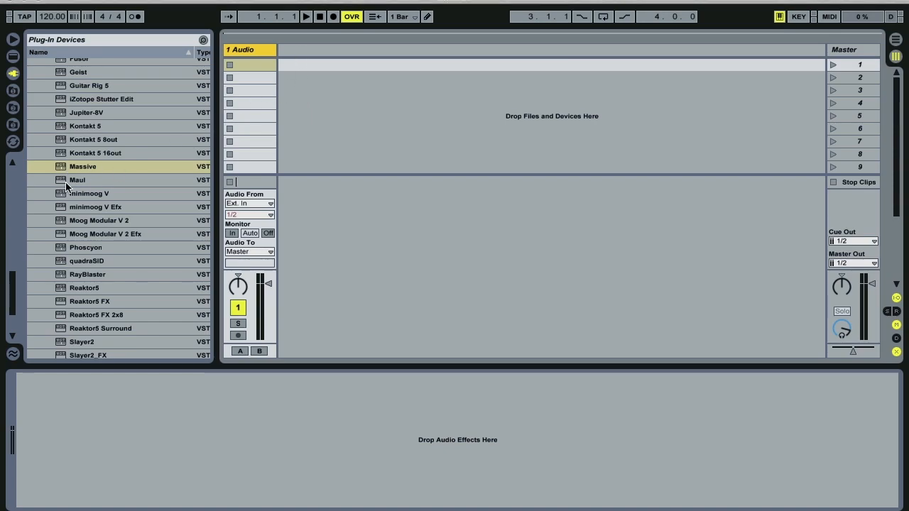
# Load the Massive plug-in onto a new track and move its window up so the whole synth is accessible
pyautogui.moveTo(67, 167); pyautogui.dragTo(300, 55)
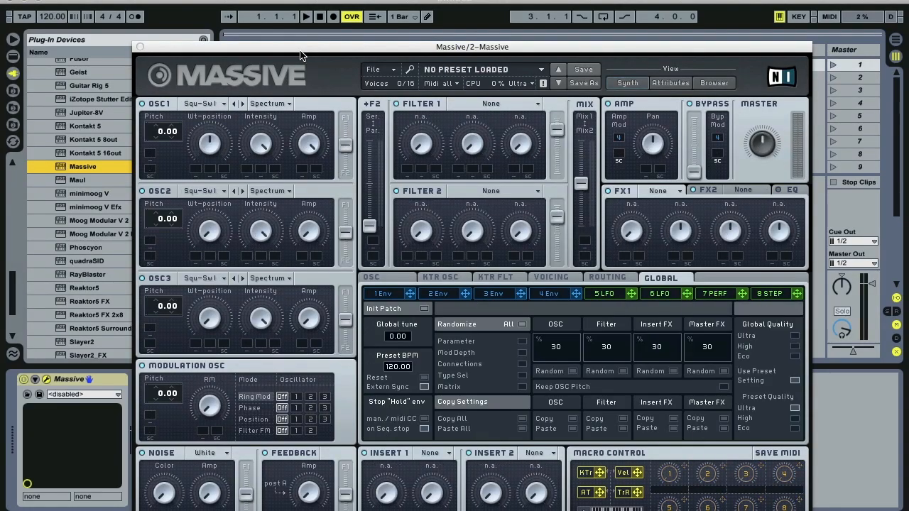
pyautogui.moveTo(286, 50); pyautogui.dragTo(267, 17)
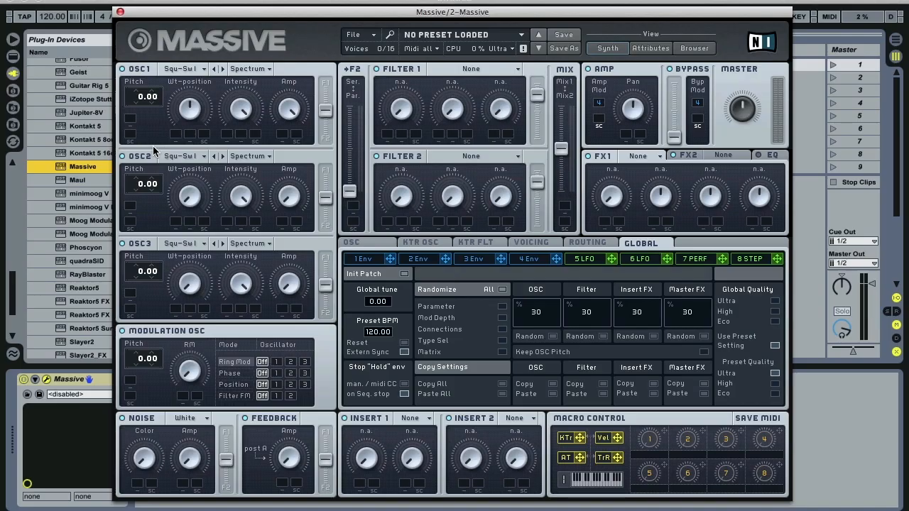
# Set OSC1's wavetable to Pulse-Saw Sync
pyautogui.click(192, 71)
pyautogui.click(193, 93)
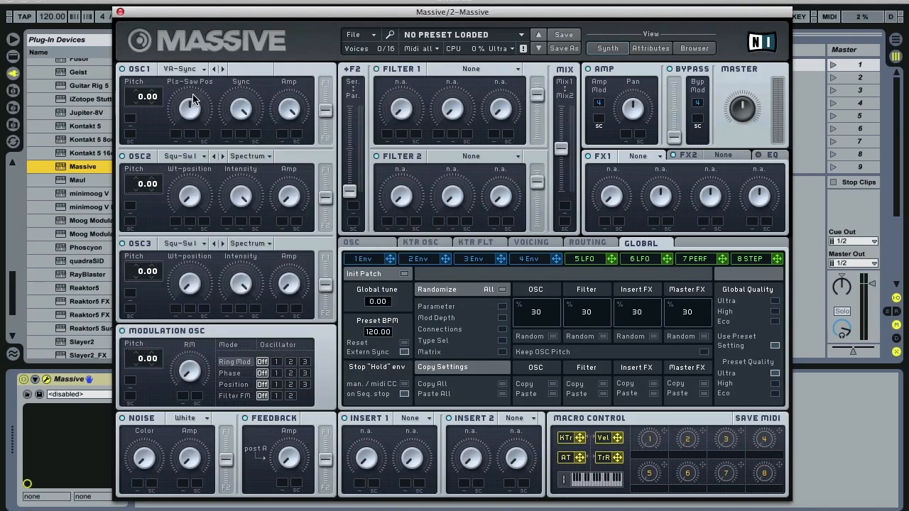
pyautogui.click(183, 71)
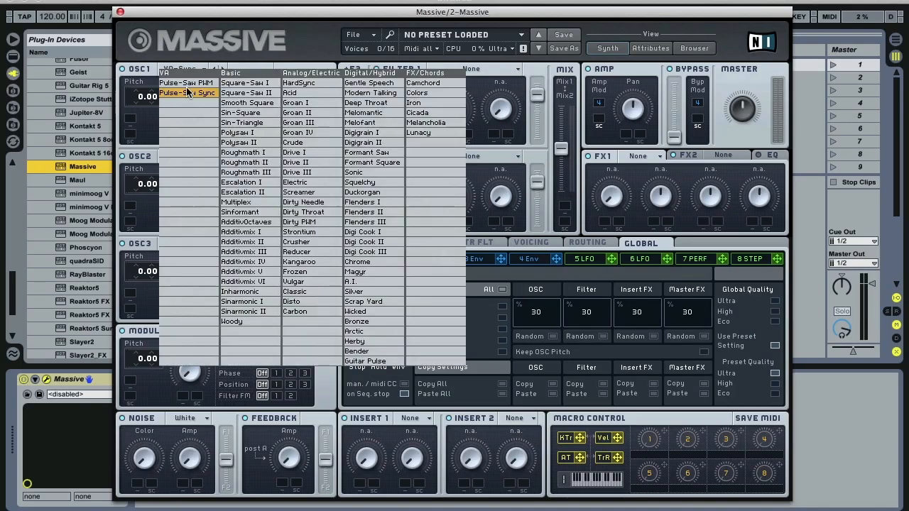
pyautogui.click(187, 96)
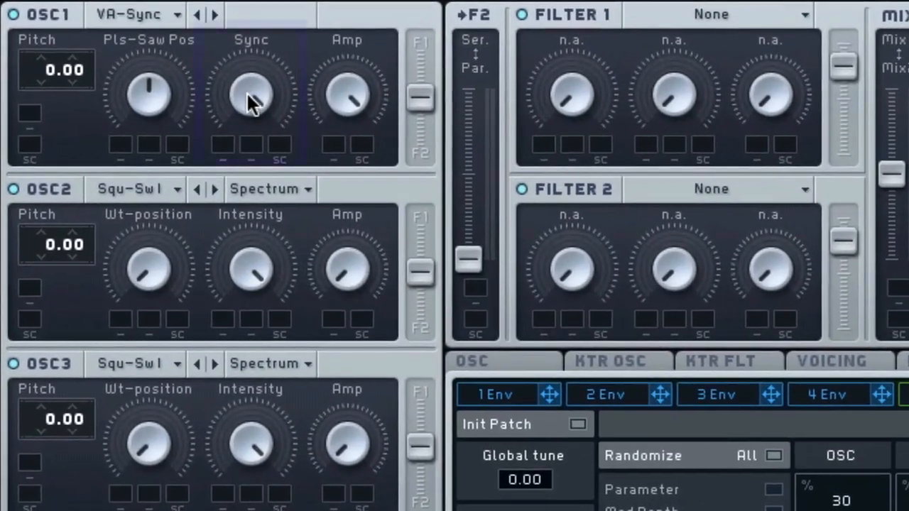
# Sweep OSC1's Sync amount to audition it and leave it at about its minimum
pyautogui.moveTo(242, 110); pyautogui.dragTo(288, 295)
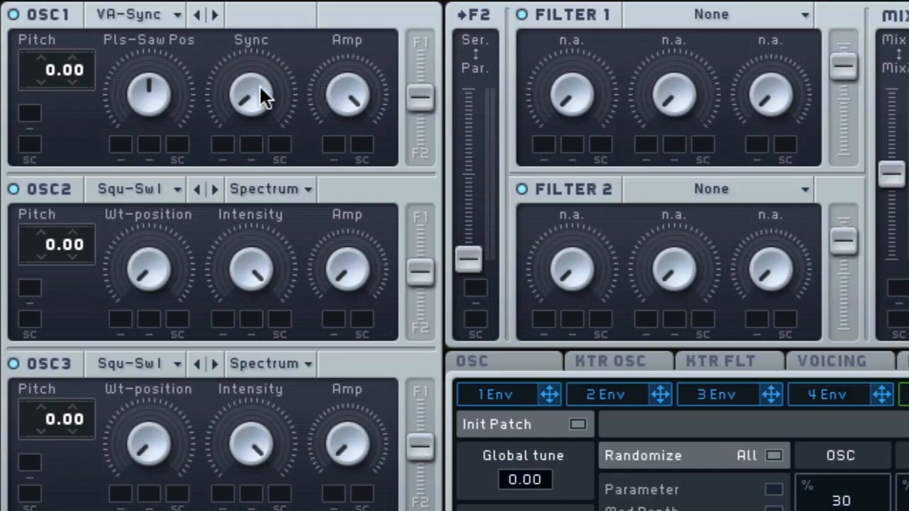
pyautogui.moveTo(250, 105); pyautogui.dragTo(214, 135)
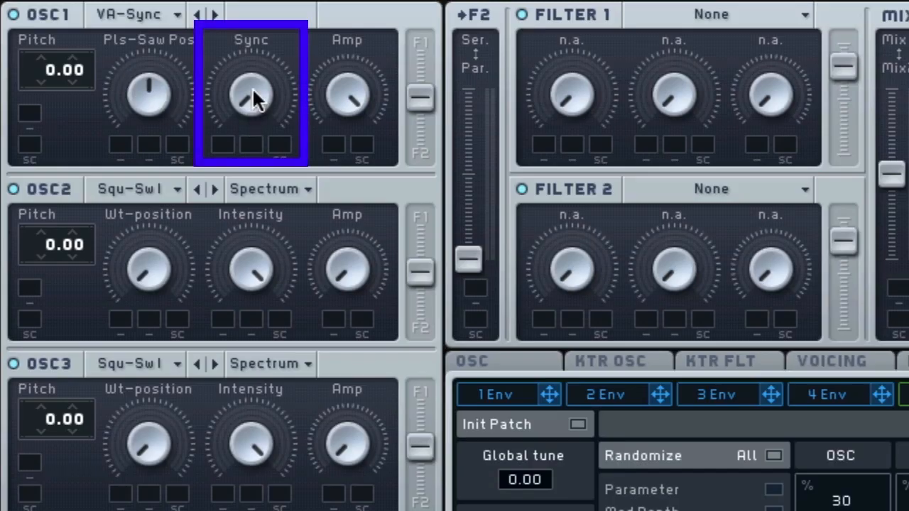
pyautogui.moveTo(253, 91); pyautogui.dragTo(243, 35)
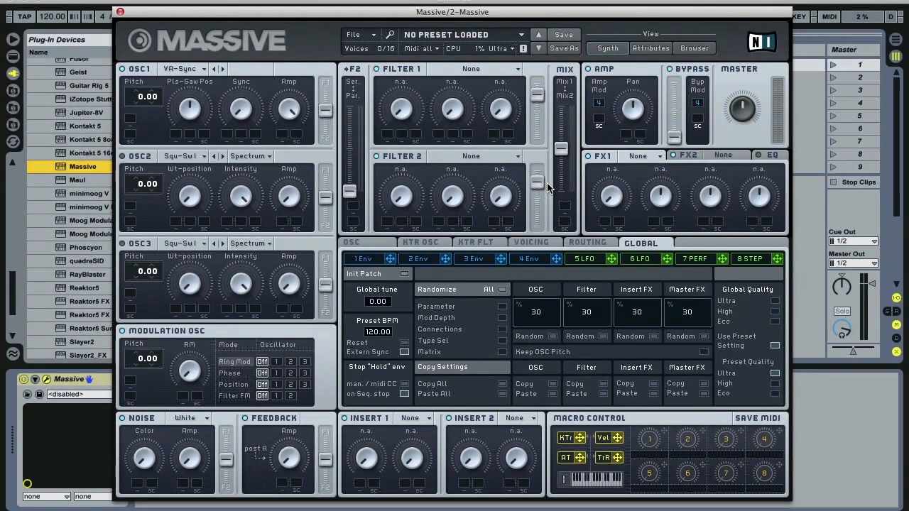
# Set the synth's voicing to Monophon and its trigger mode to Legato Triller
pyautogui.click(544, 244)
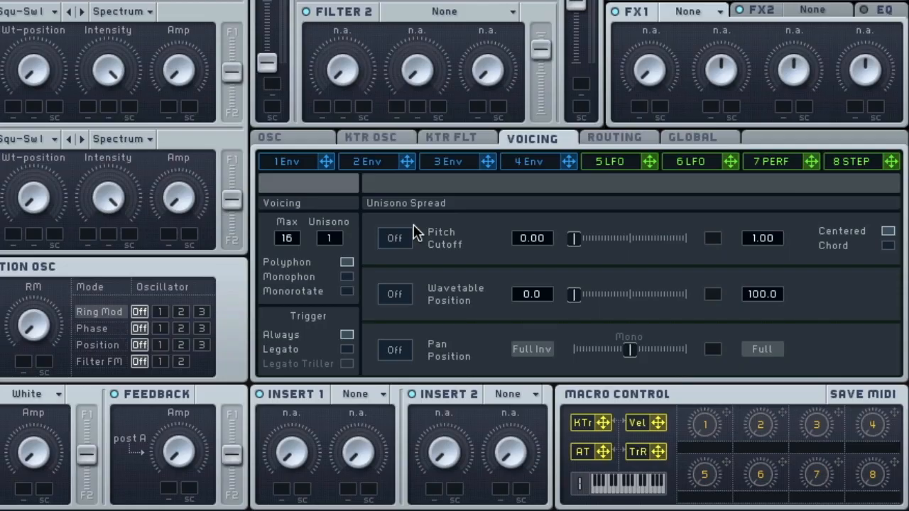
pyautogui.click(346, 277)
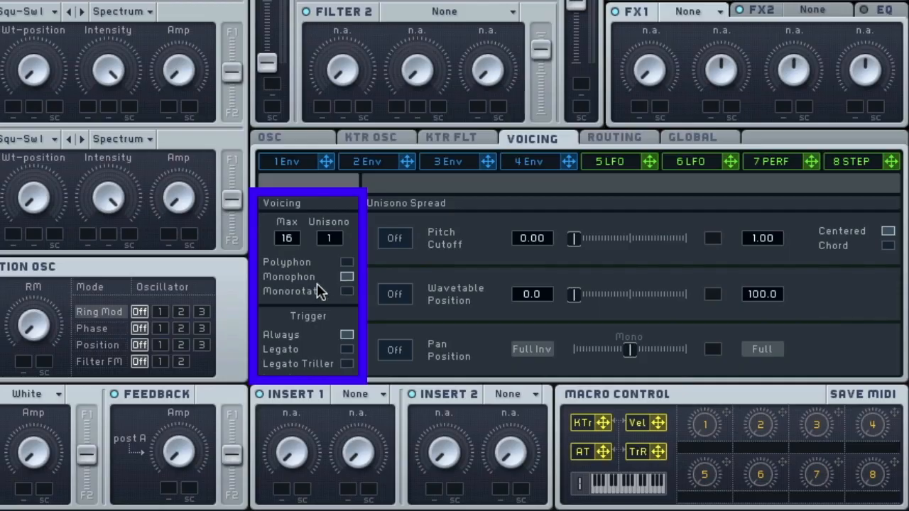
pyautogui.click(351, 364)
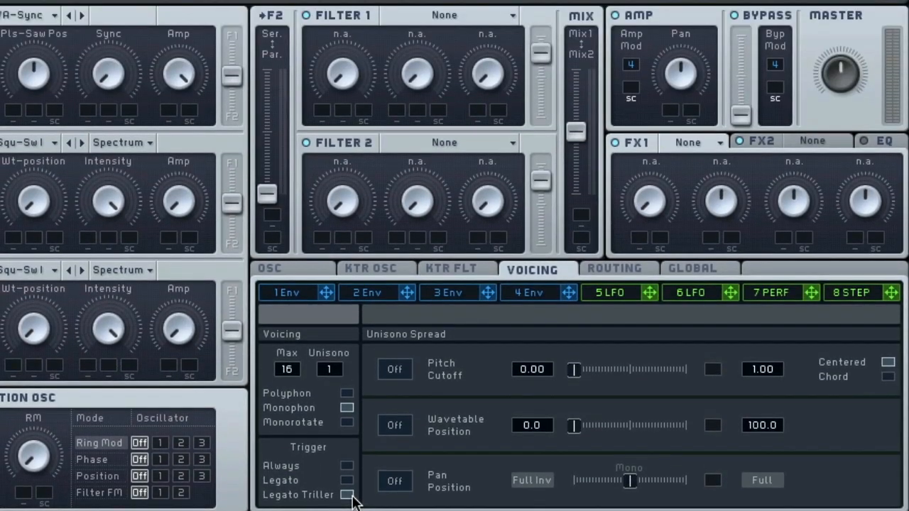
# Shorten the attack of amp envelope 4 and raise its decay level to maximum
pyautogui.click(549, 289)
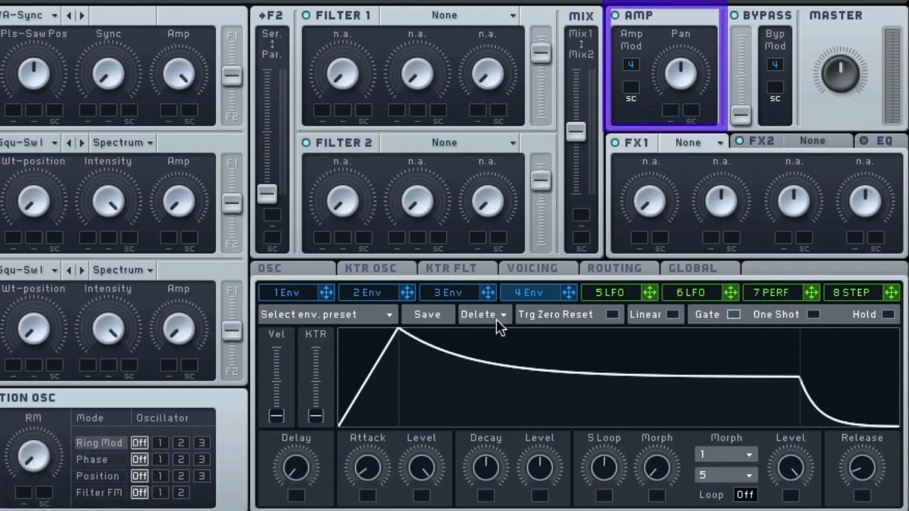
pyautogui.moveTo(367, 478); pyautogui.dragTo(370, 492)
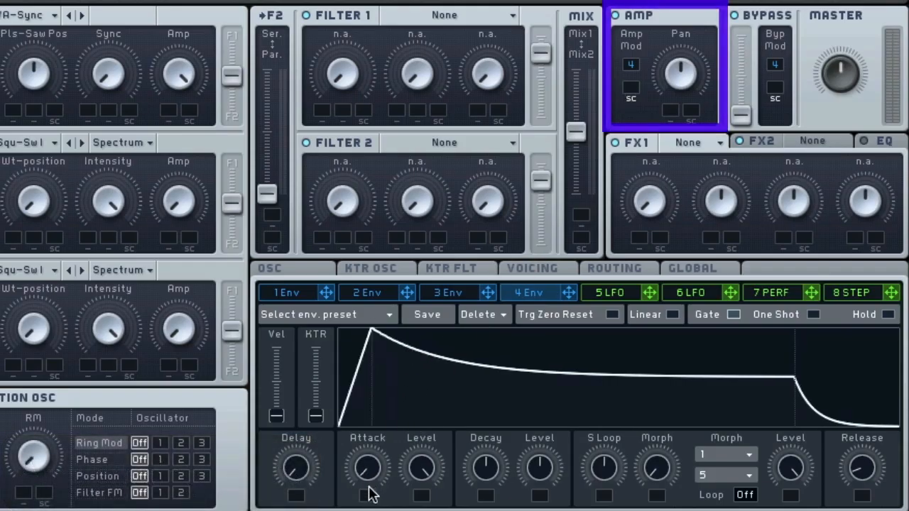
pyautogui.moveTo(537, 476); pyautogui.dragTo(522, 349)
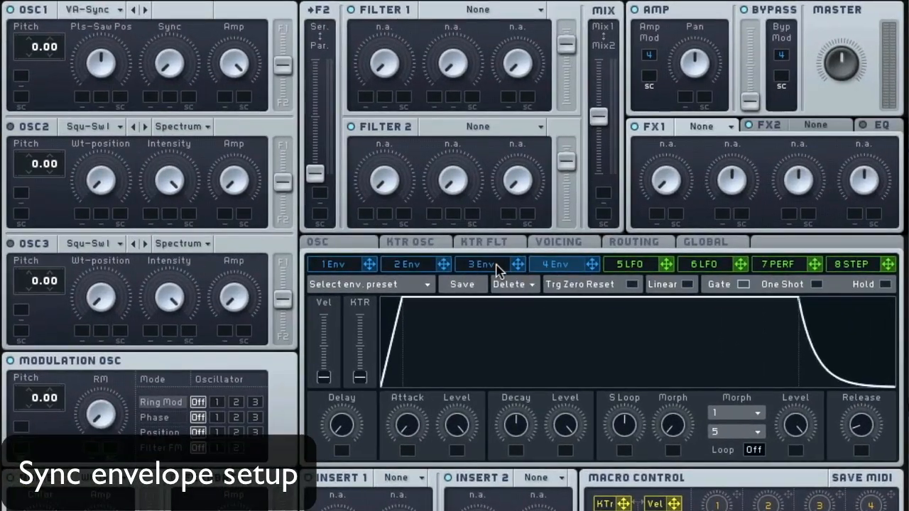
# Assign envelope 3 to modulate OSC1's Sync and give it a moderate positive modulation range
pyautogui.click(497, 271)
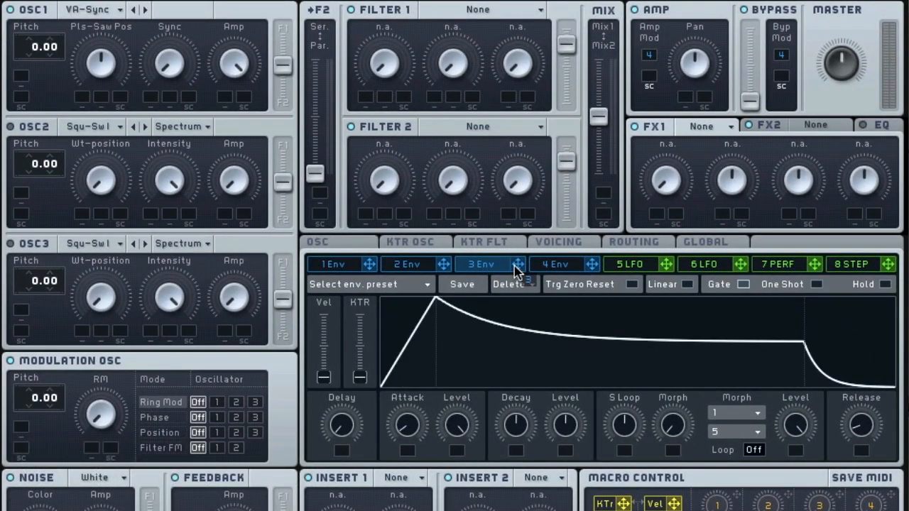
pyautogui.moveTo(520, 265); pyautogui.dragTo(154, 99)
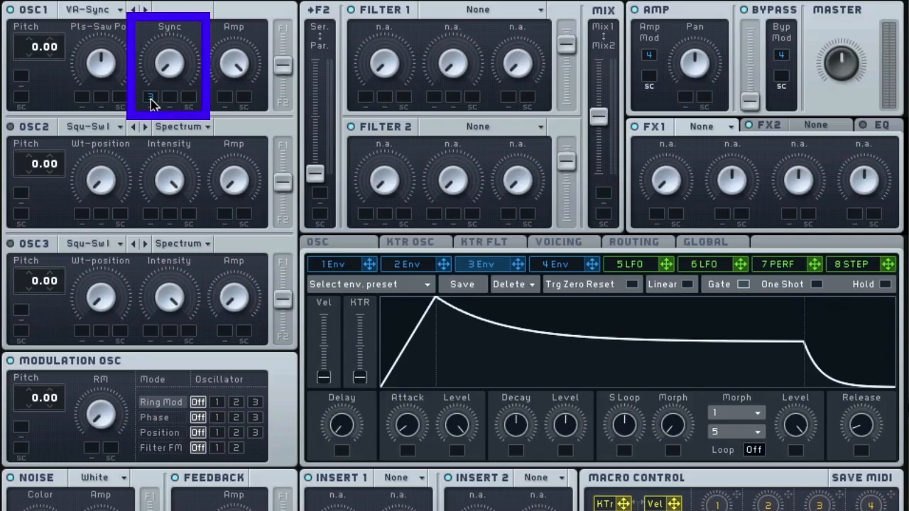
pyautogui.moveTo(153, 104); pyautogui.dragTo(150, 76)
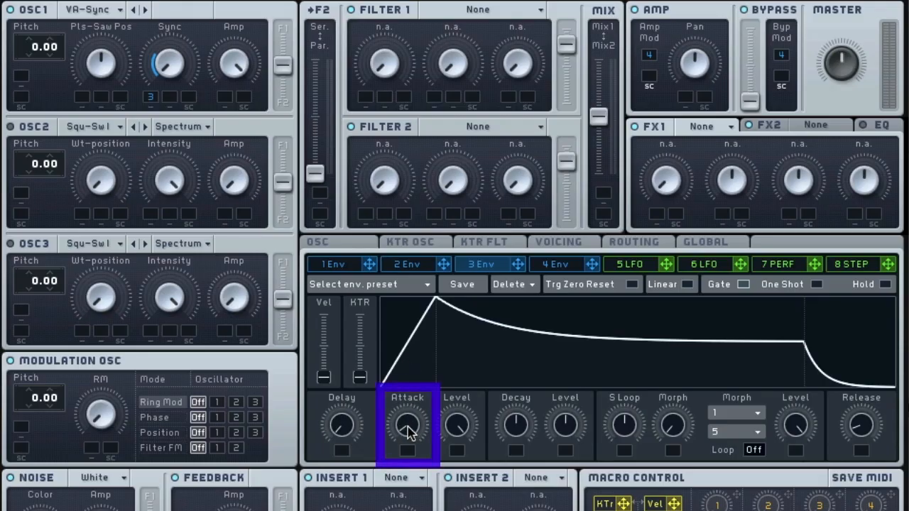
# Lengthen envelope 3's attack so the sync sweep rises slowly
pyautogui.moveTo(409, 430); pyautogui.dragTo(405, 398)
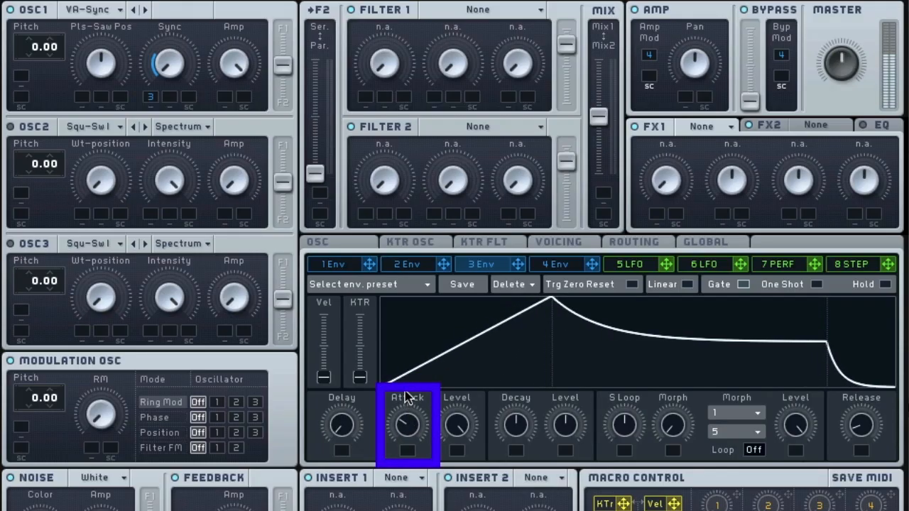
pyautogui.scroll(2, 408, 423)
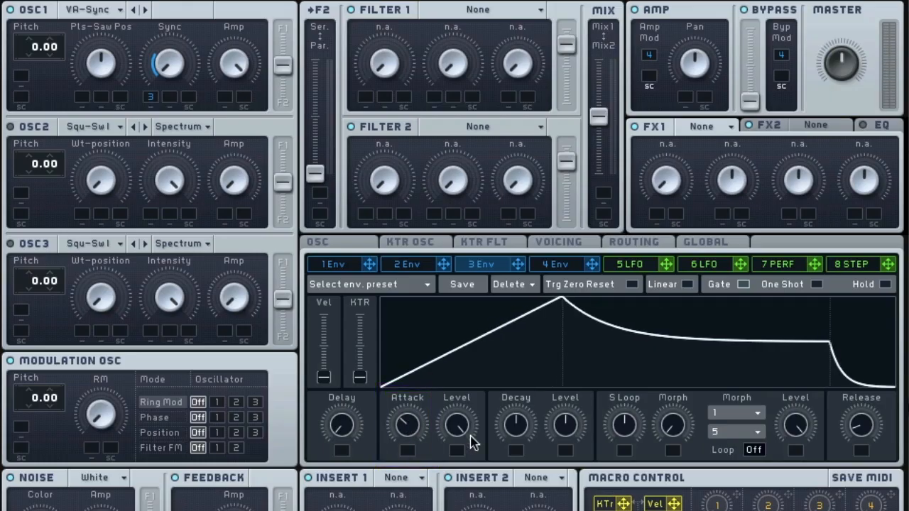
pyautogui.scroll(3, 517, 423)
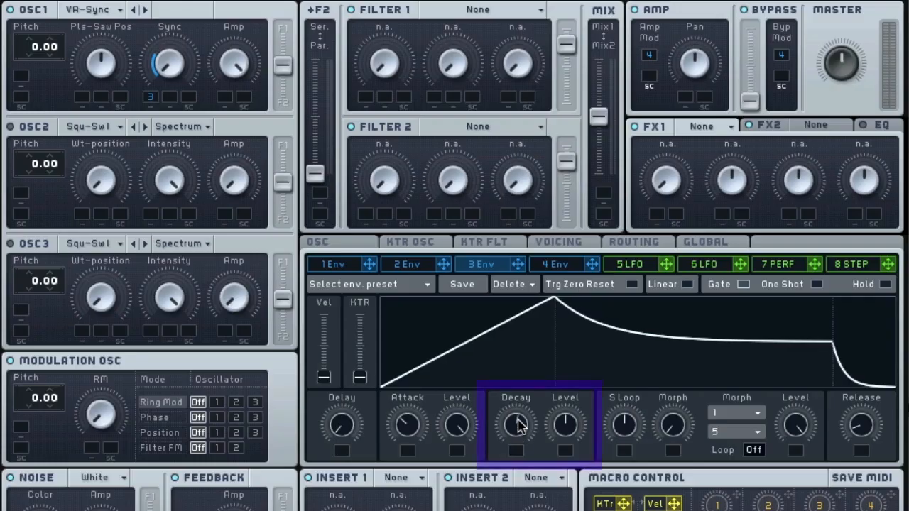
# Lengthen envelope 3's decay and lower its decay level, fine-tuning the attack to suit
pyautogui.moveTo(517, 412); pyautogui.dragTo(516, 399)
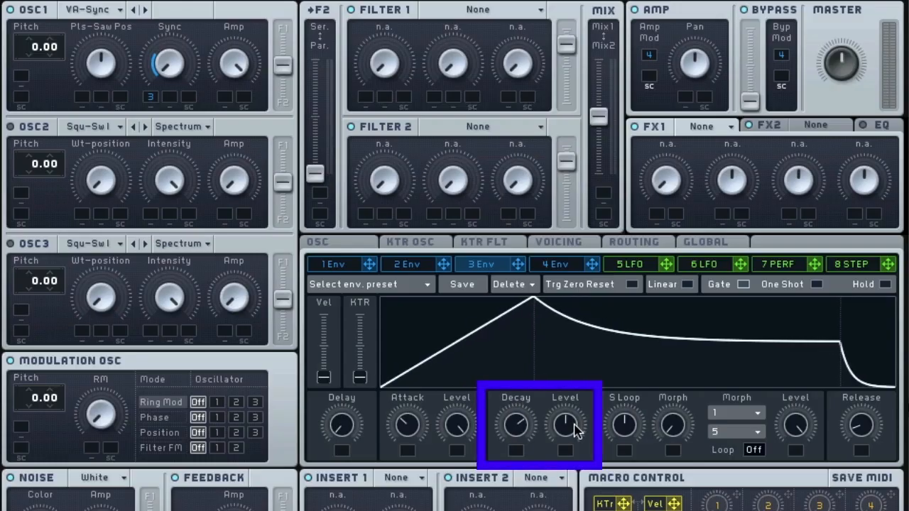
pyautogui.moveTo(573, 424); pyautogui.dragTo(575, 453)
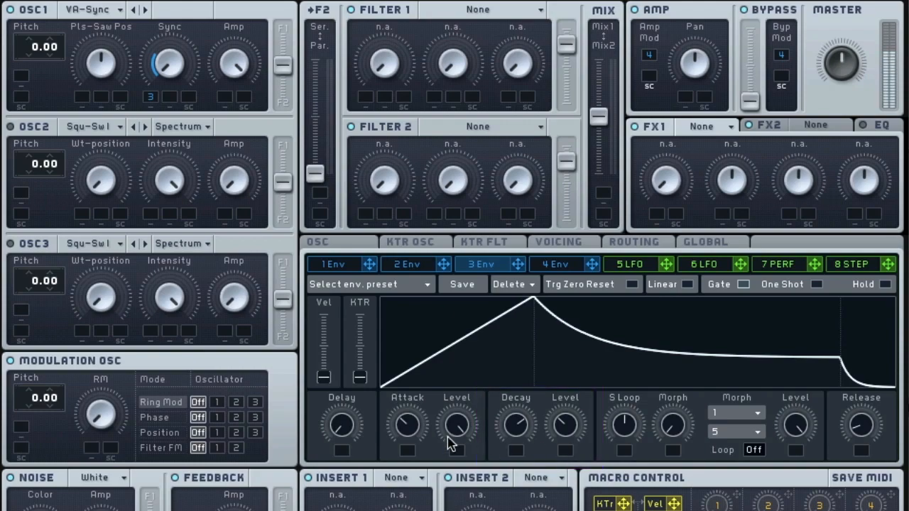
pyautogui.moveTo(412, 431)
pyautogui.mouseDown()
pyautogui.moveTo(410, 424)
pyautogui.moveTo(412, 433)
pyautogui.mouseUp()
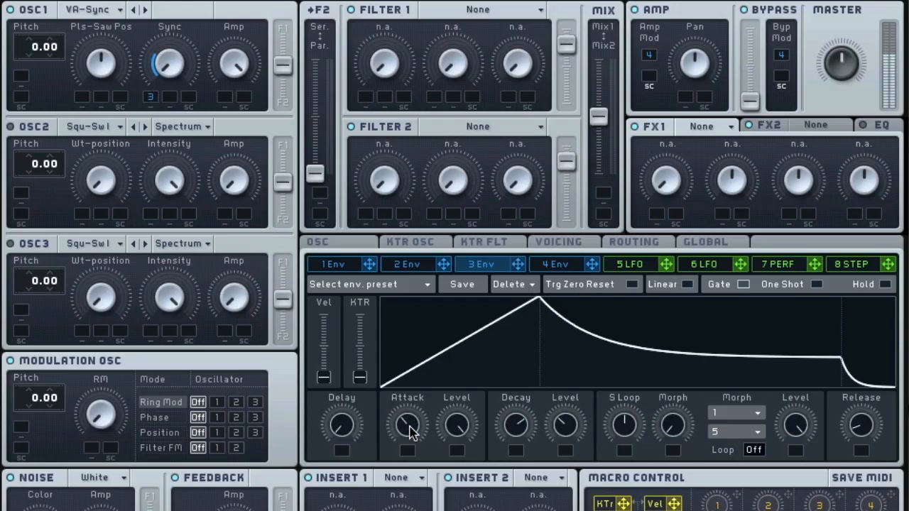
pyautogui.moveTo(592, 426); pyautogui.dragTo(571, 435)
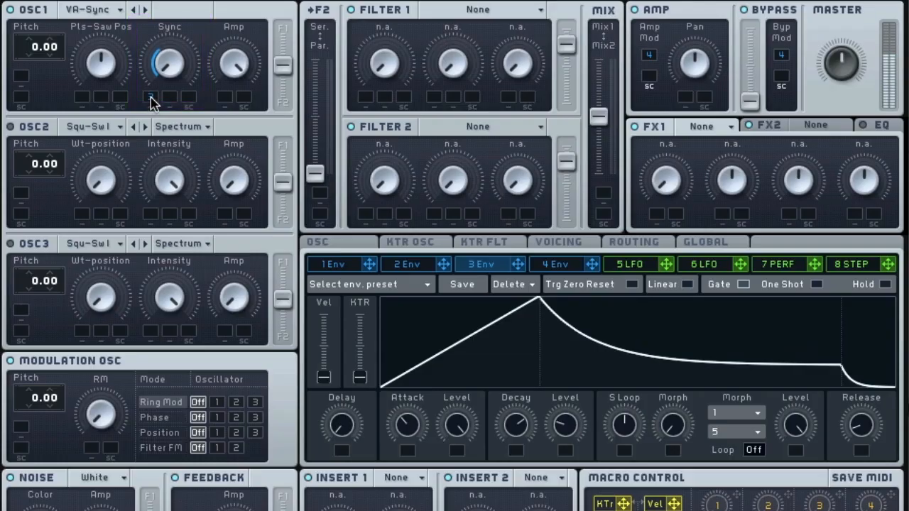
# Widen envelope 3's modulation range on OSC1's Sync slightly and turn Pls-Saw Pos down to near minimum
pyautogui.click(151, 99)
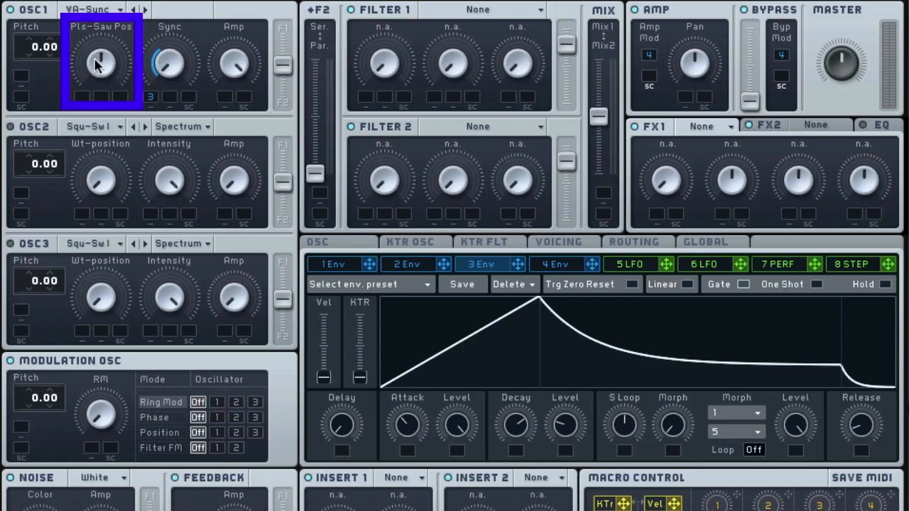
pyautogui.moveTo(103, 62); pyautogui.dragTo(115, 144)
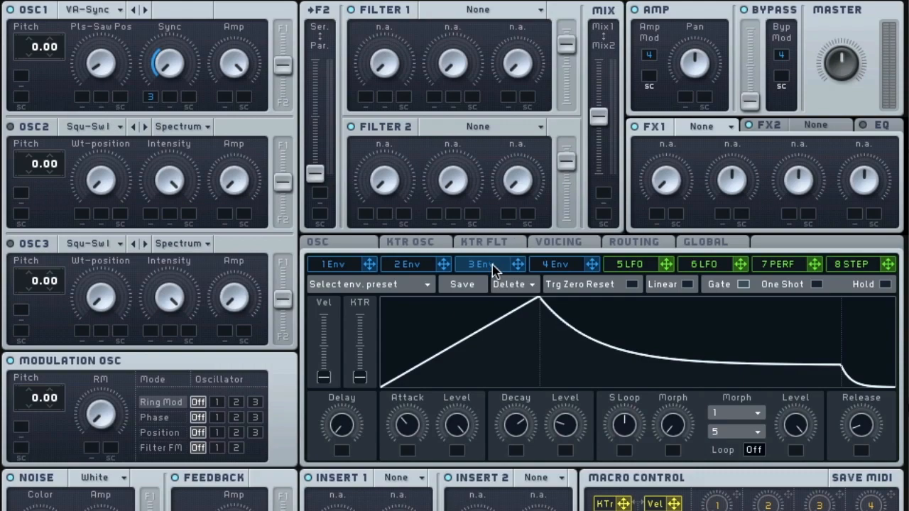
# Lengthen the release of amp envelope 4 to about the middle of its range
pyautogui.click(556, 265)
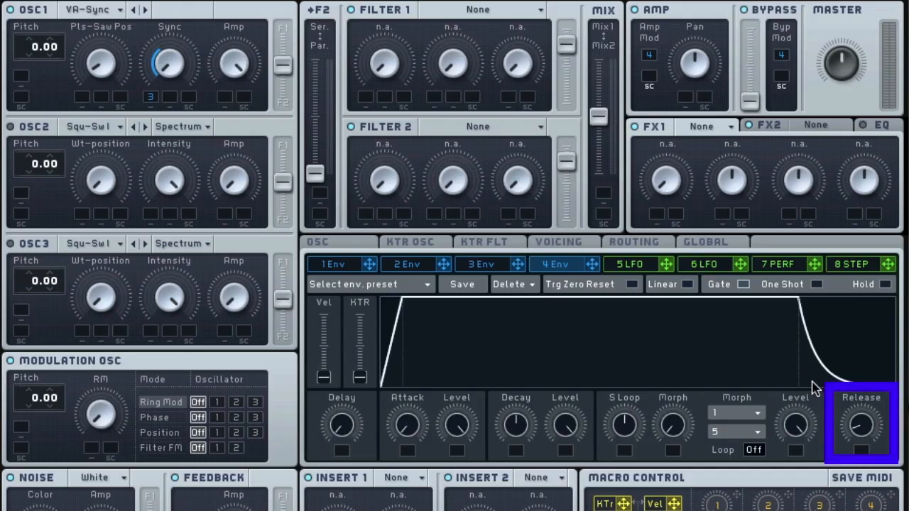
pyautogui.moveTo(867, 432); pyautogui.dragTo(867, 399)
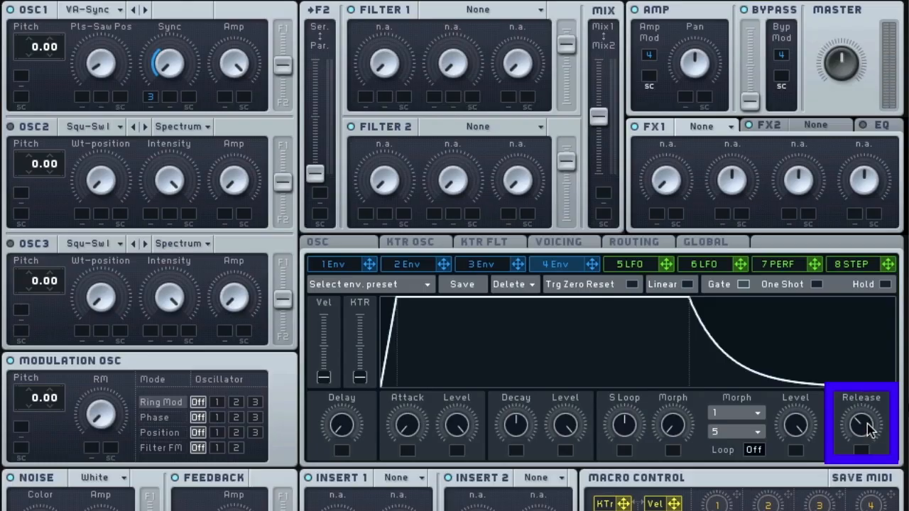
pyautogui.moveTo(862, 427); pyautogui.dragTo(861, 416)
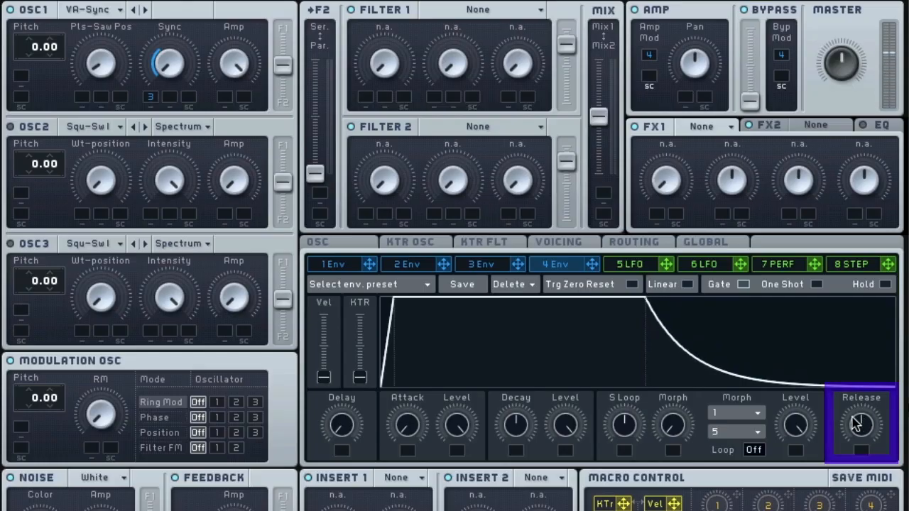
# Lengthen envelope 3's release so the sync modulation fades out along with the amp envelope
pyautogui.click(495, 267)
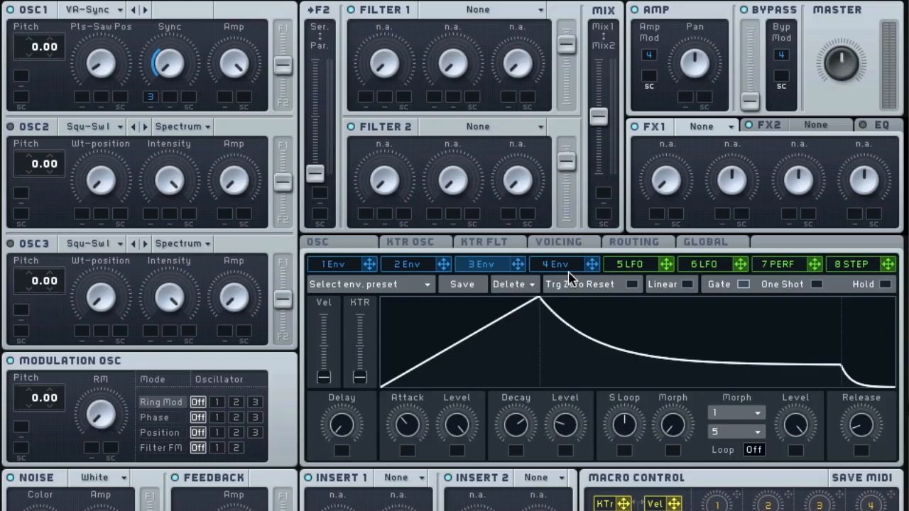
pyautogui.moveTo(862, 426); pyautogui.dragTo(867, 426)
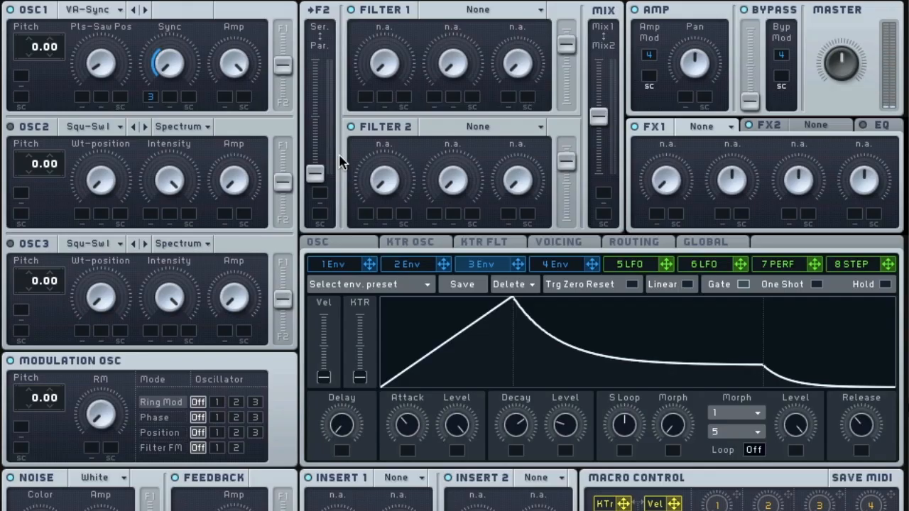
pyautogui.moveTo(858, 422); pyautogui.dragTo(857, 402)
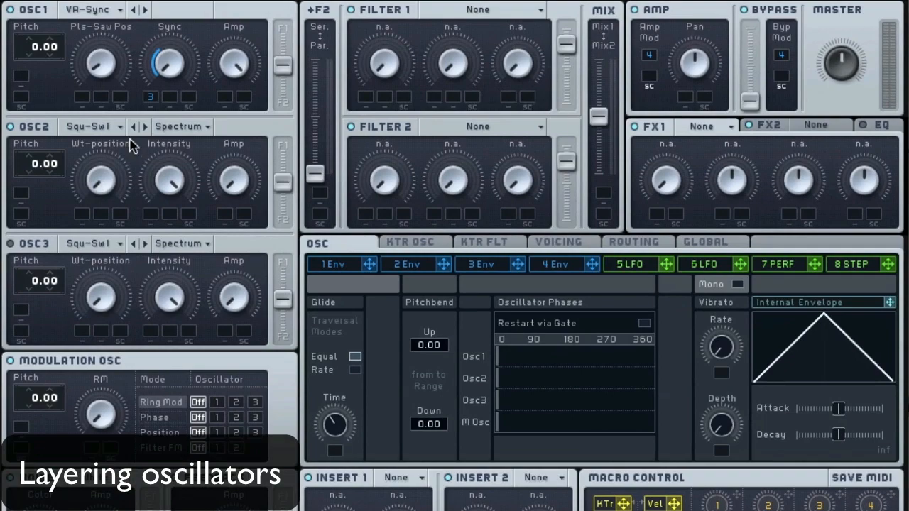
# Switch OSC2 to the Pulse-Saw Sync wavetable and raise its Amp to roughly three-quarters
pyautogui.click(186, 159)
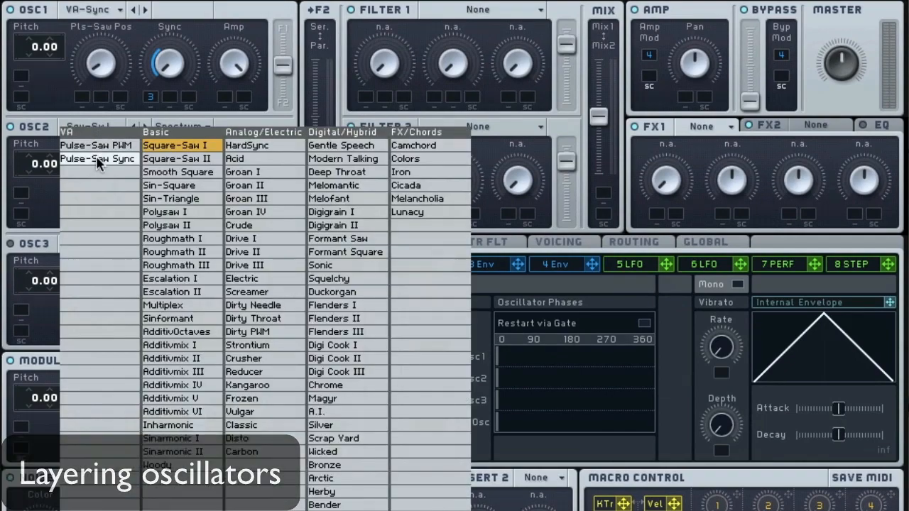
pyautogui.click(98, 158)
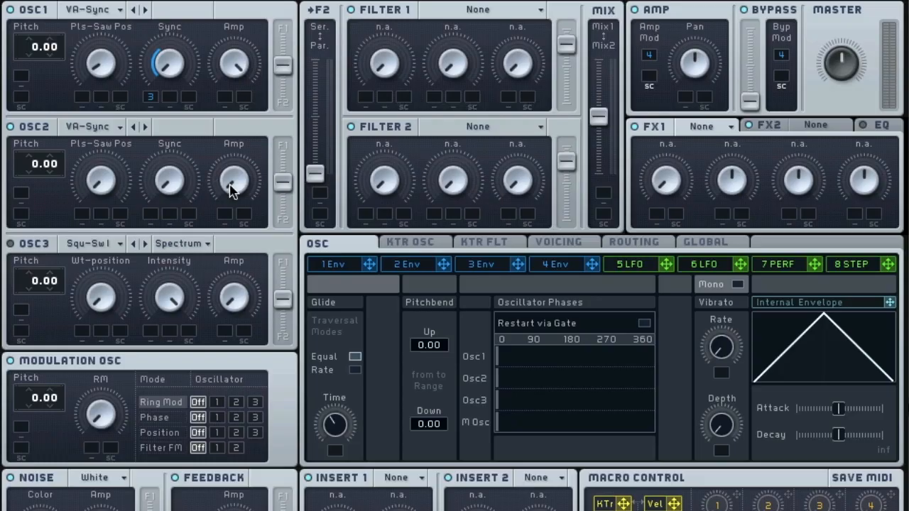
pyautogui.moveTo(230, 139); pyautogui.dragTo(227, 75)
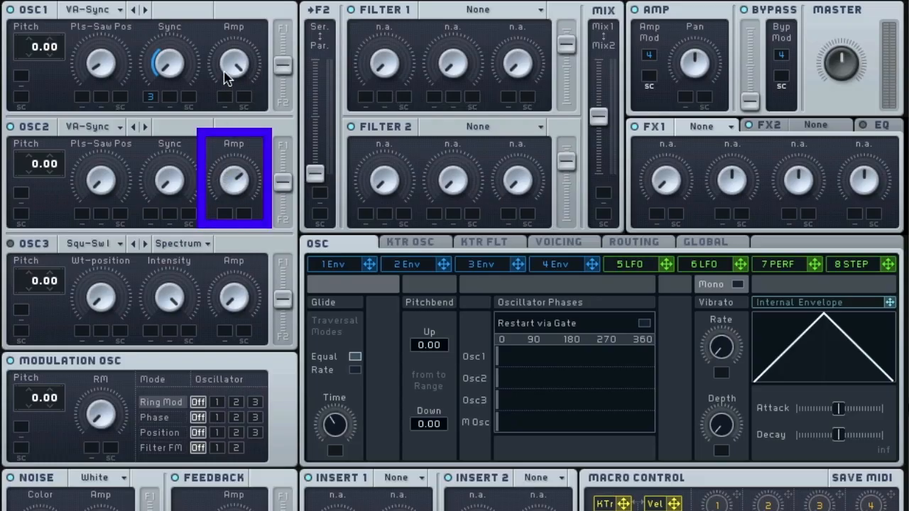
# Lower OSC2's pitch to -12.00 semitones so it sits an octave below OSC1
pyautogui.click(27, 175)
pyautogui.click(27, 175)
pyautogui.click(27, 175)
pyautogui.click(27, 175)
pyautogui.click(27, 175)
pyautogui.click(27, 175)
pyautogui.click(27, 175)
pyautogui.click(27, 175)
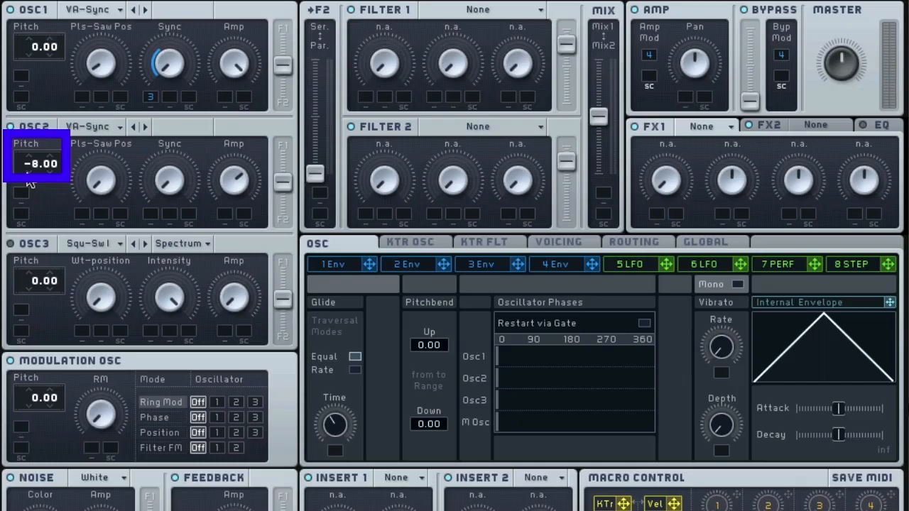
pyautogui.click(27, 175)
pyautogui.click(27, 175)
pyautogui.click(28, 175)
pyautogui.click(28, 175)
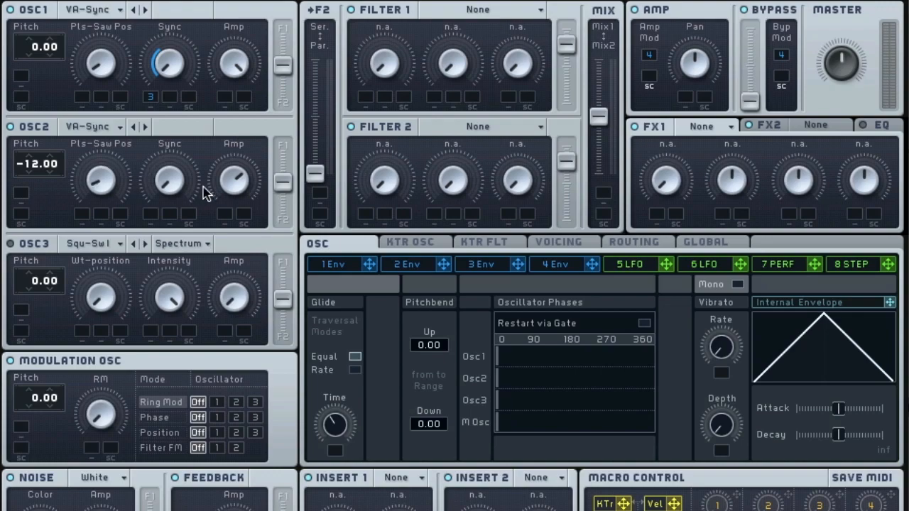
# Raise OSC2's Amp slightly and assign envelope 3 to modulate OSC2's Sync
pyautogui.moveTo(224, 187); pyautogui.dragTo(225, 180)
pyautogui.click(499, 272)
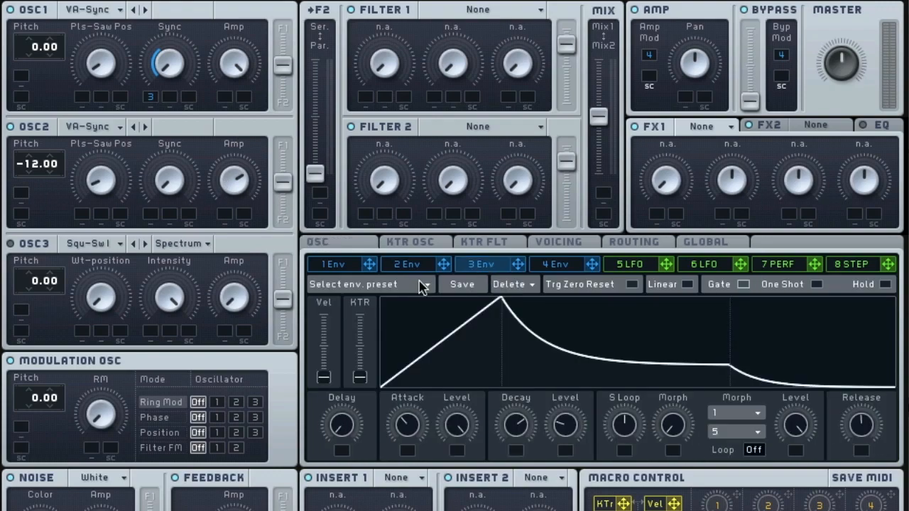
pyautogui.moveTo(353, 253)
pyautogui.mouseDown()
pyautogui.moveTo(149, 216)
pyautogui.moveTo(148, 192)
pyautogui.mouseUp()
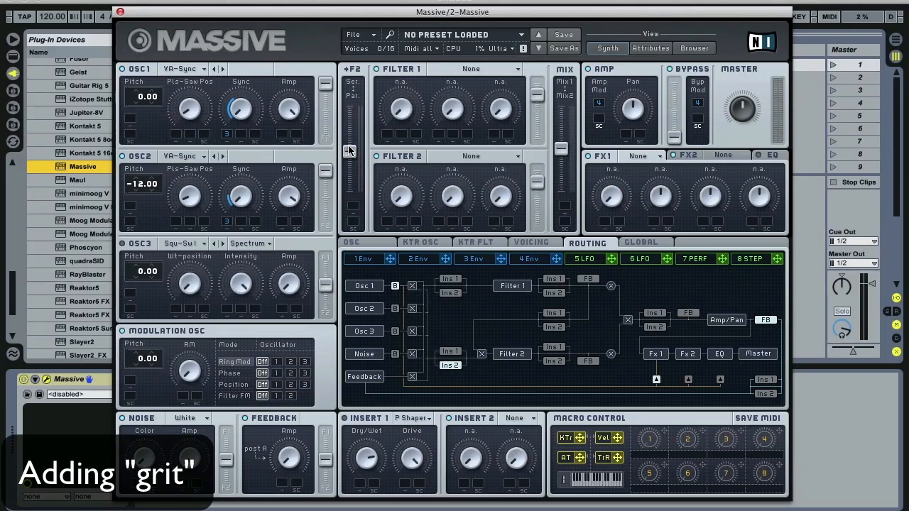
# Set the filter routing fully to parallel and place Insert 1 before Filter 2, switched on as a Parabolic Shaper
pyautogui.moveTo(350, 151); pyautogui.dragTo(359, 206)
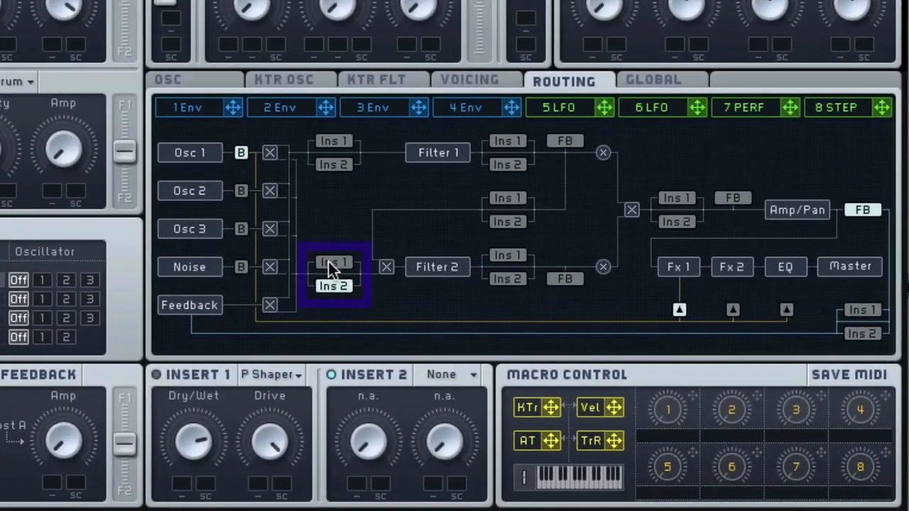
pyautogui.click(329, 263)
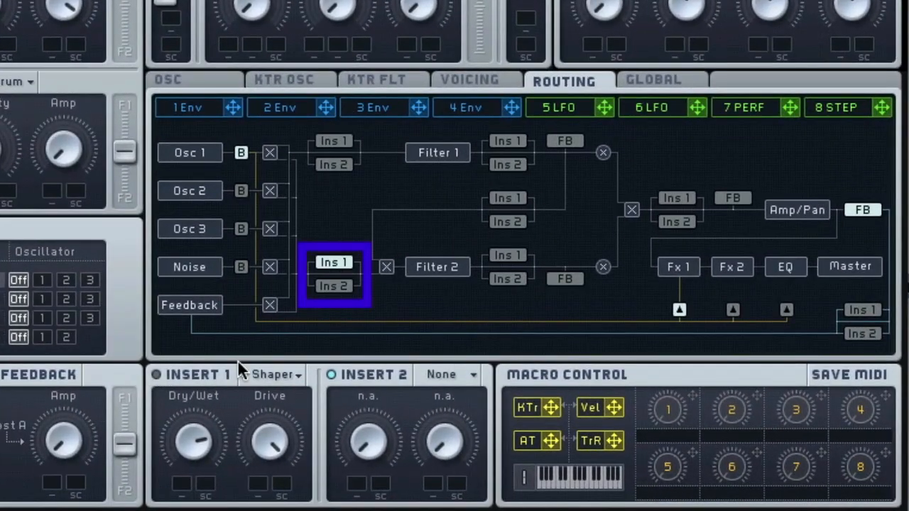
pyautogui.click(157, 374)
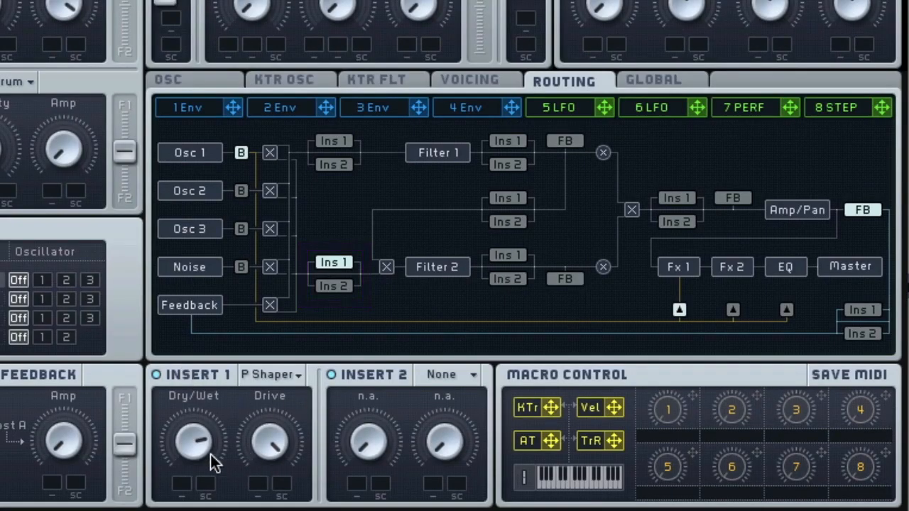
pyautogui.click(273, 375)
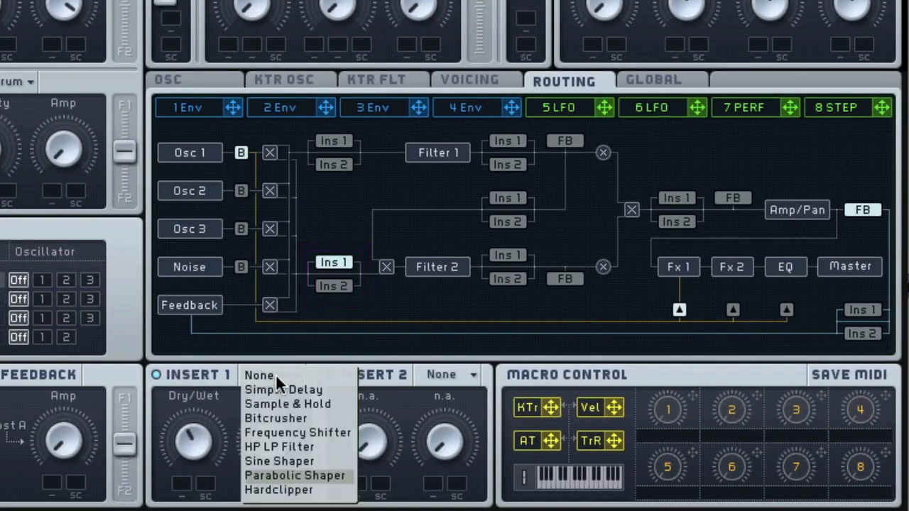
pyautogui.click(297, 476)
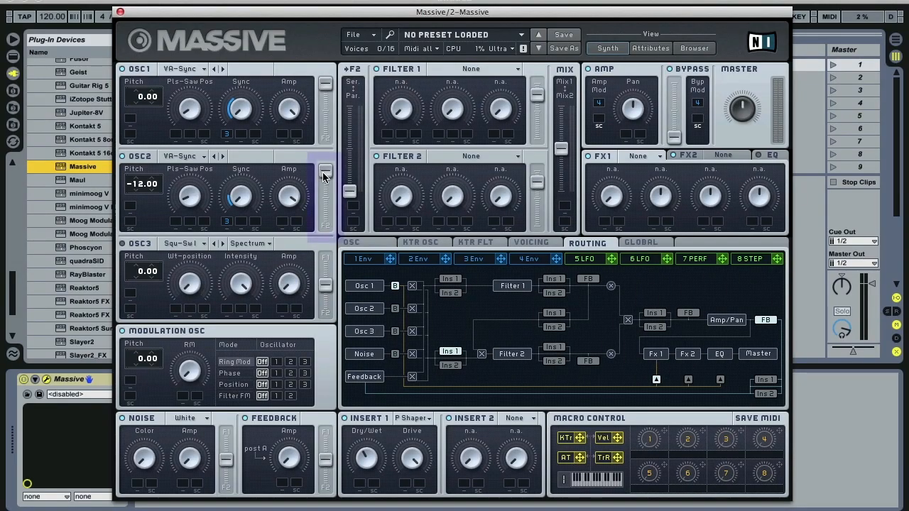
# Shift OSC2's filter balance mostly toward F2 and move OSC1's balance slightly away from F1
pyautogui.moveTo(326, 175); pyautogui.dragTo(325, 212)
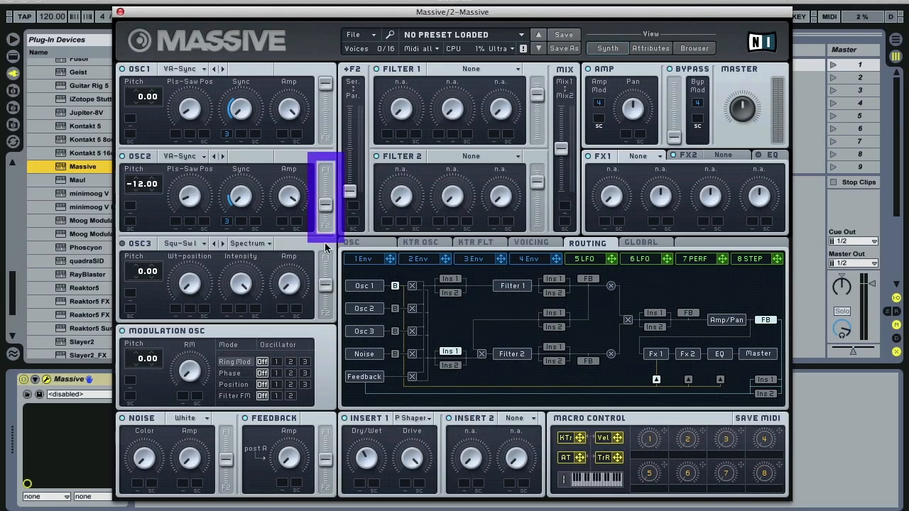
pyautogui.moveTo(326, 206); pyautogui.dragTo(327, 200)
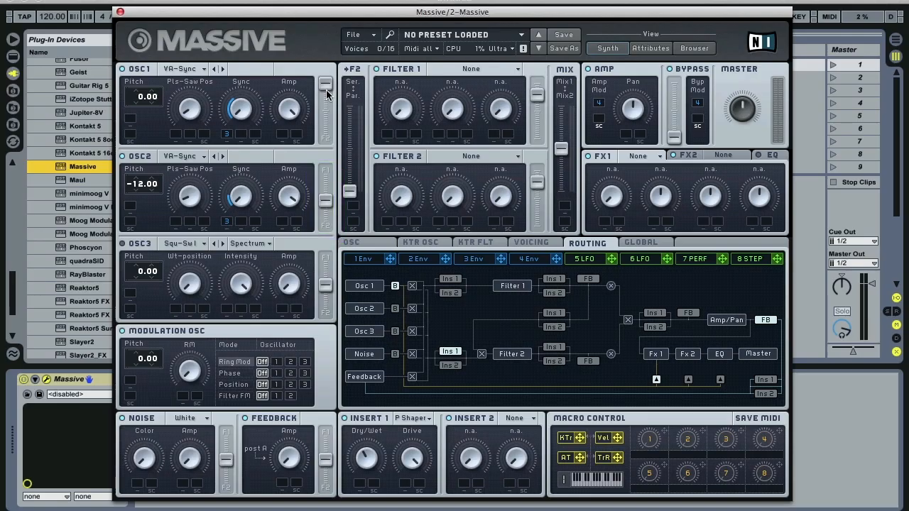
pyautogui.moveTo(327, 86); pyautogui.dragTo(326, 99)
# Close the Massive window and group the Massive device into an Instrument Rack with its chain list shown
pyautogui.click(121, 11)
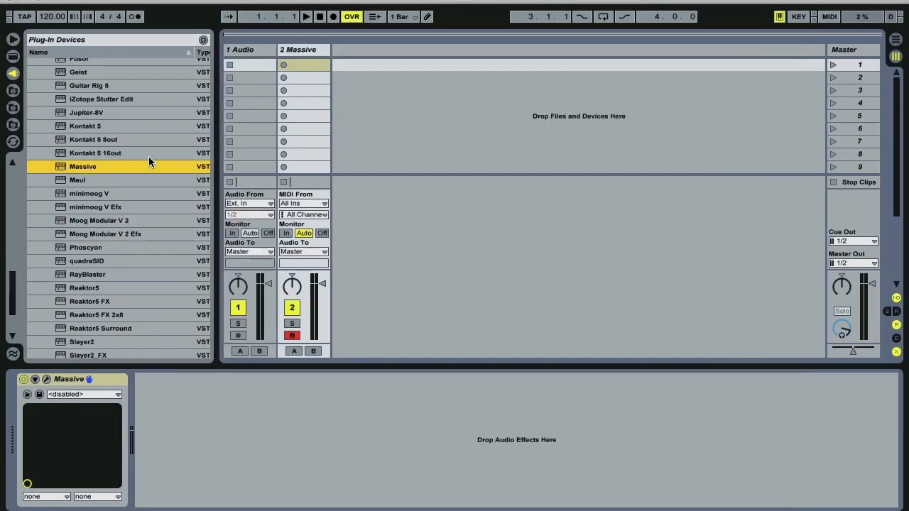
pyautogui.rightClick(69, 381)
pyautogui.click(71, 461)
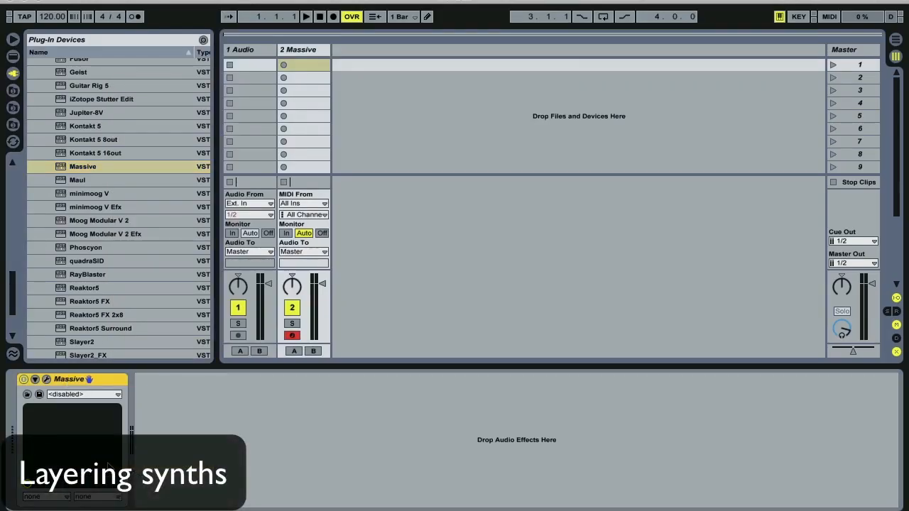
pyautogui.click(24, 416)
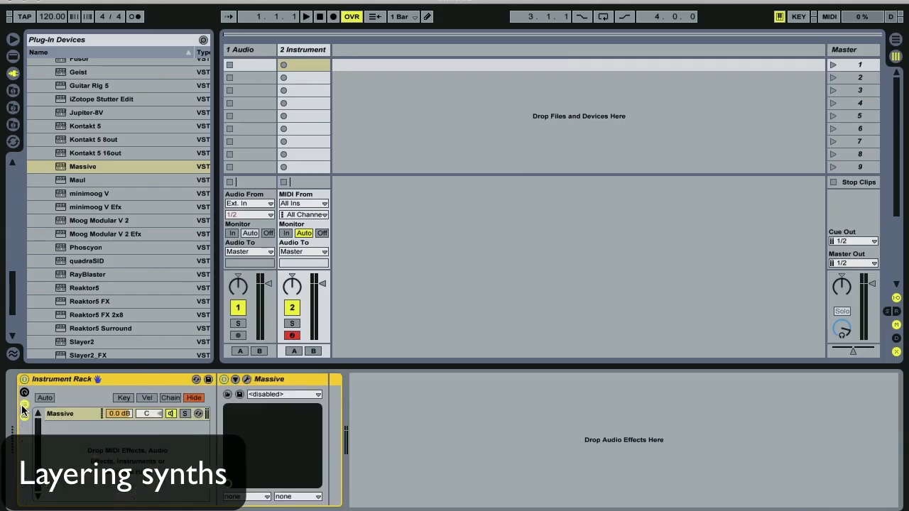
# Duplicate the Massive chain in the rack and rename the first chain Top/Mid
pyautogui.rightClick(66, 414)
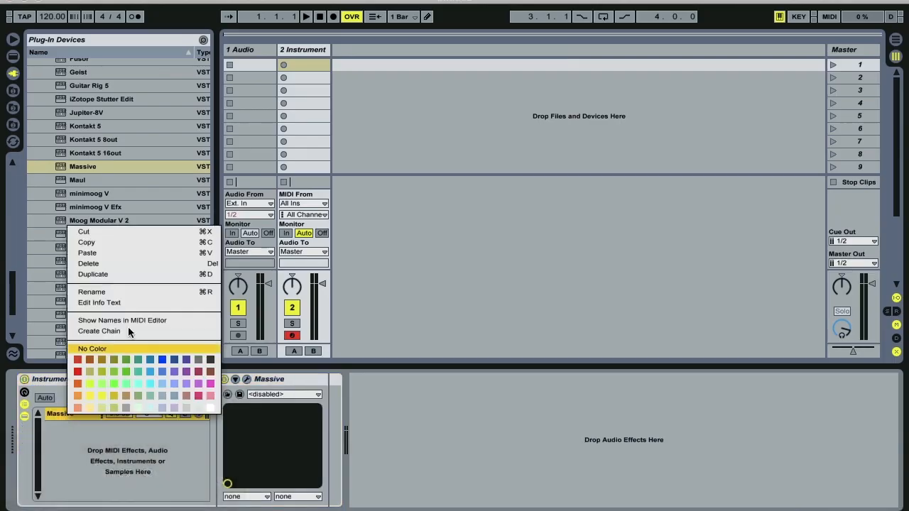
pyautogui.click(112, 275)
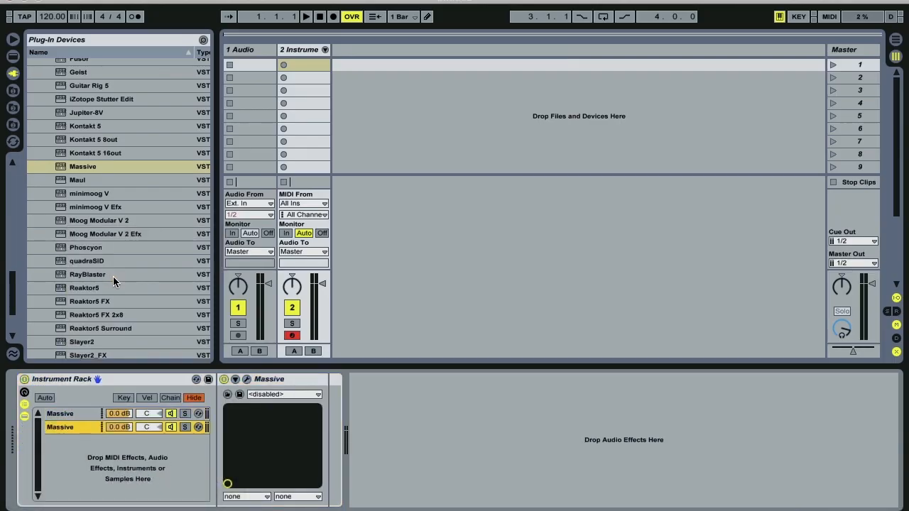
pyautogui.rightClick(68, 413)
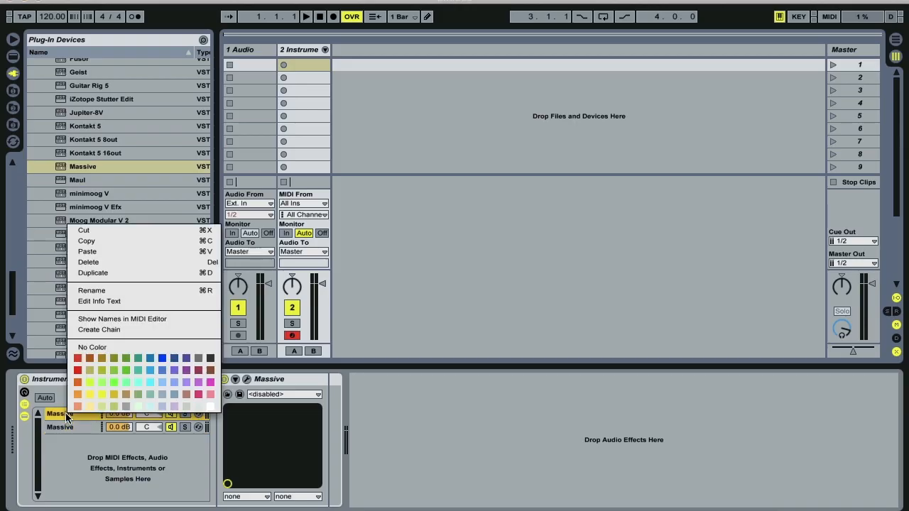
pyautogui.click(107, 290)
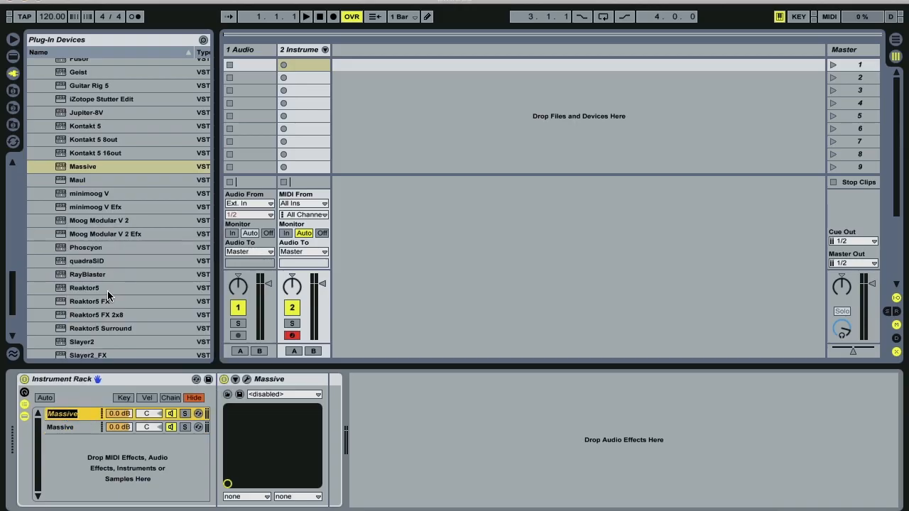
pyautogui.write('Top')
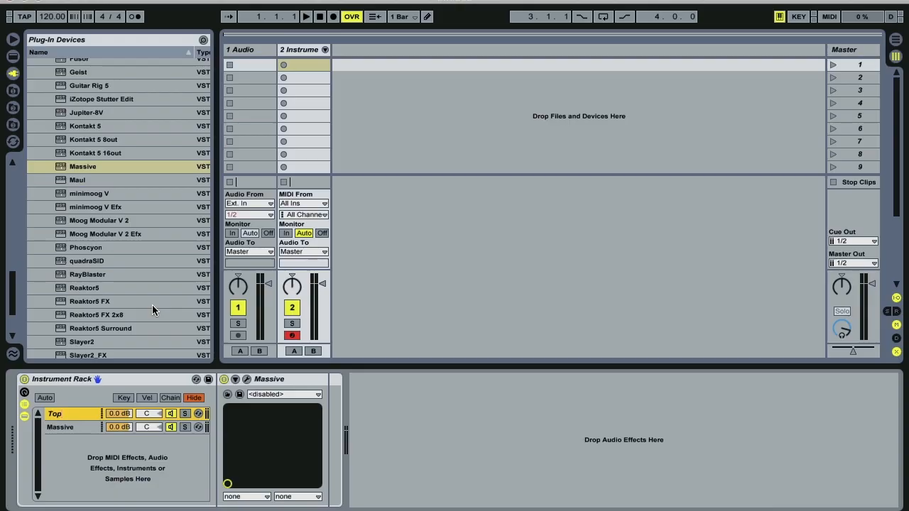
pyautogui.write('/Mid')
# Rename the second Massive chain Phattened
pyautogui.click(64, 427)
pyautogui.rightClick(65, 427)
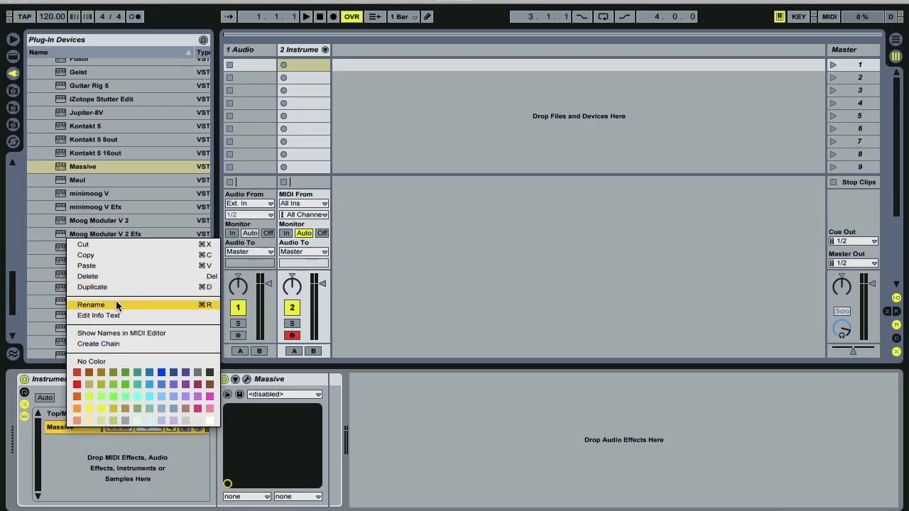
pyautogui.click(116, 305)
pyautogui.press('BackSpace')
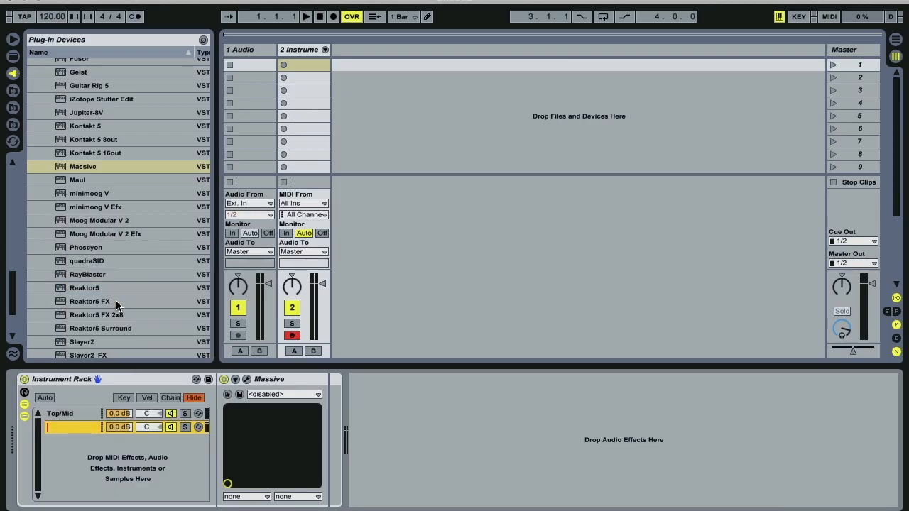
pyautogui.write('Phattened')
pyautogui.press('Return')
# Solo the Top/Mid chain briefly, turn the solo off again, and select the Phattened chain
pyautogui.click(185, 414)
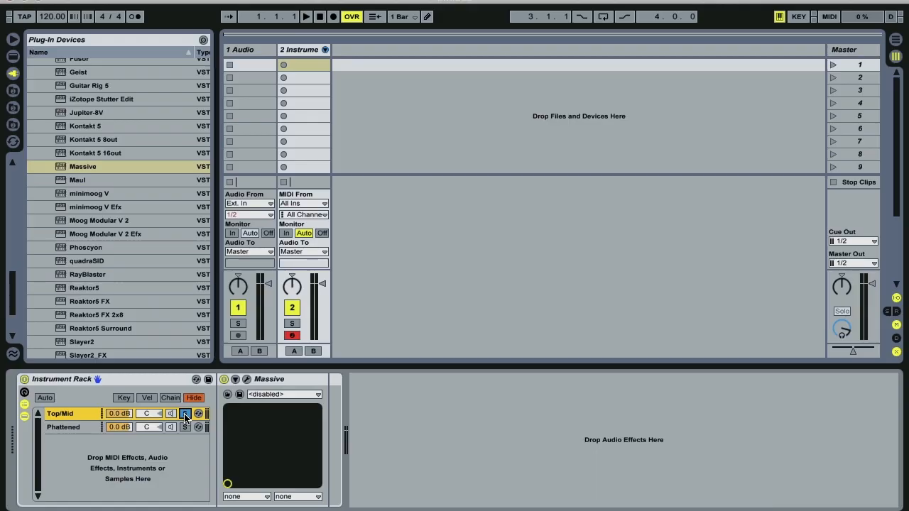
pyautogui.click(57, 427)
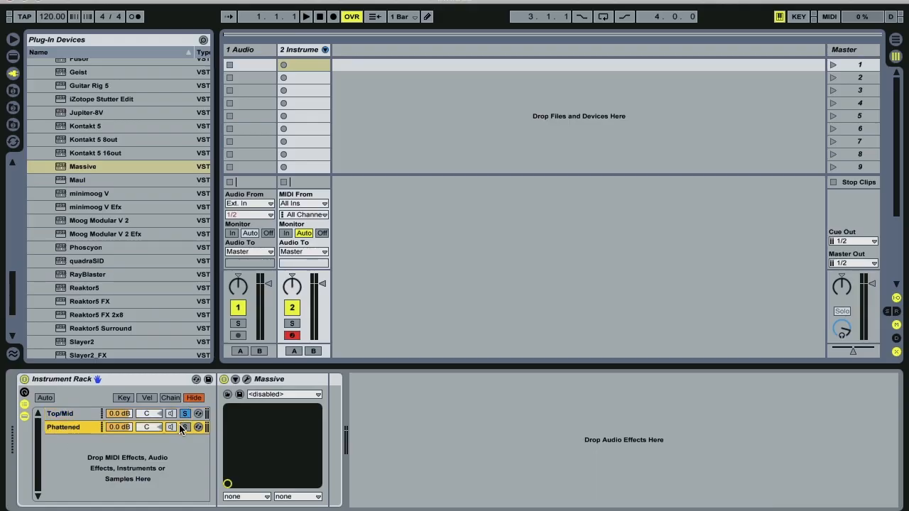
pyautogui.click(184, 414)
pyautogui.click(58, 428)
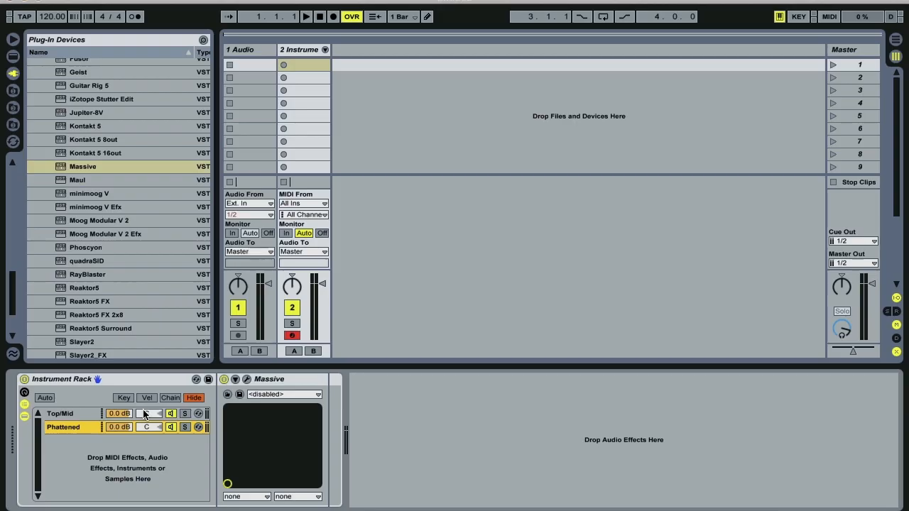
# Add a Utility audio effect after Massive on the Top/Mid chain and narrow its Width to 47 %
pyautogui.click(67, 415)
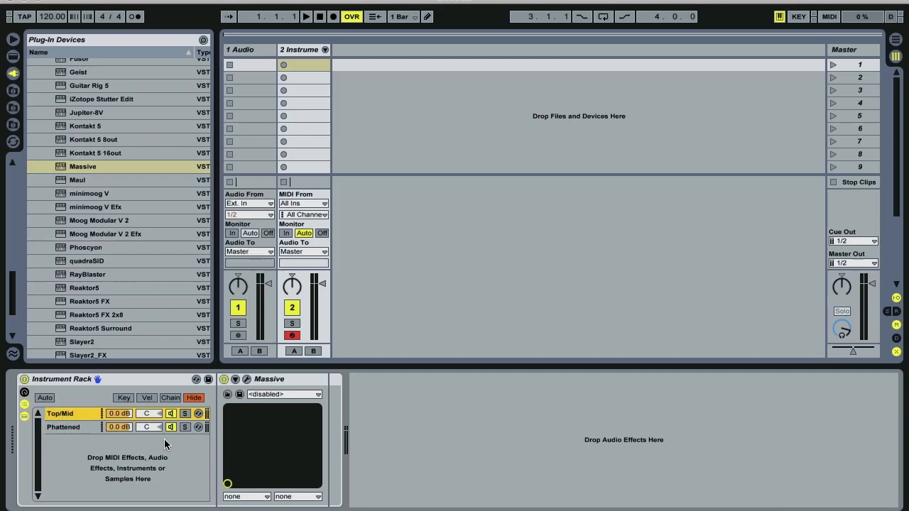
pyautogui.click(13, 56)
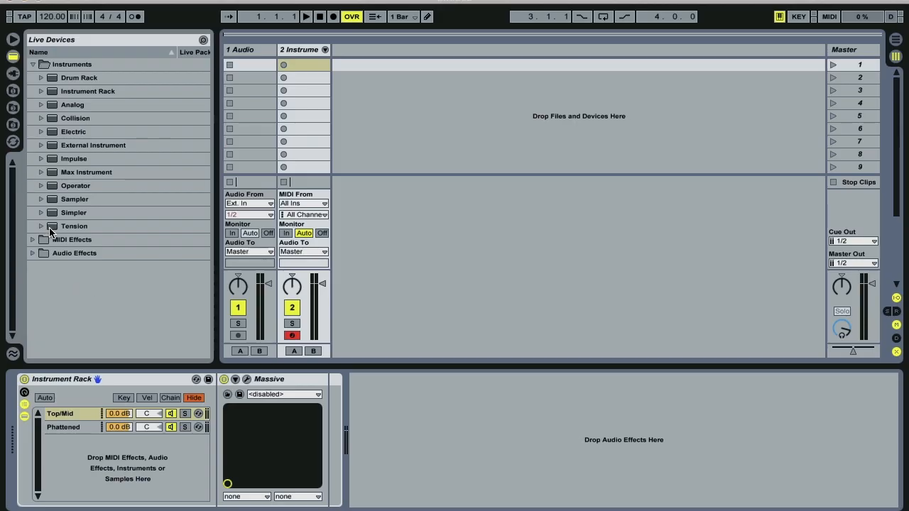
pyautogui.click(33, 253)
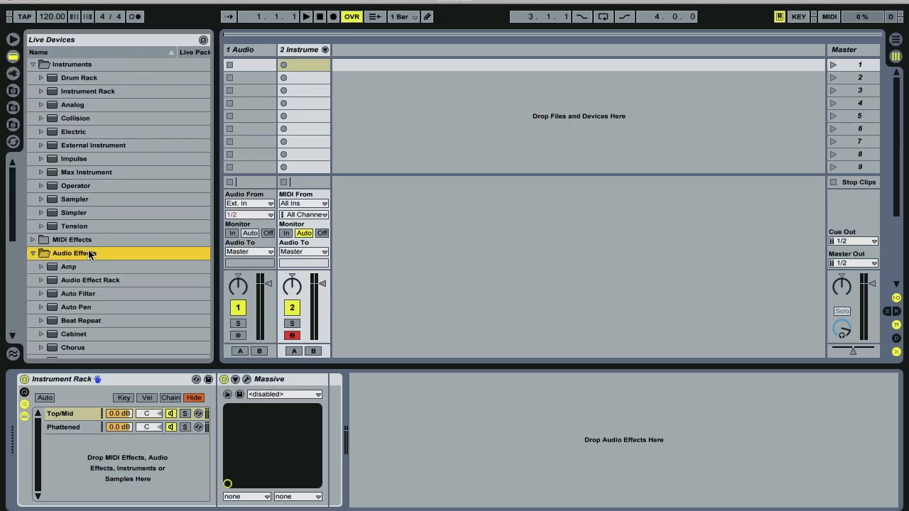
pyautogui.scroll(-10, 90, 253)
pyautogui.moveTo(54, 324); pyautogui.dragTo(328, 398)
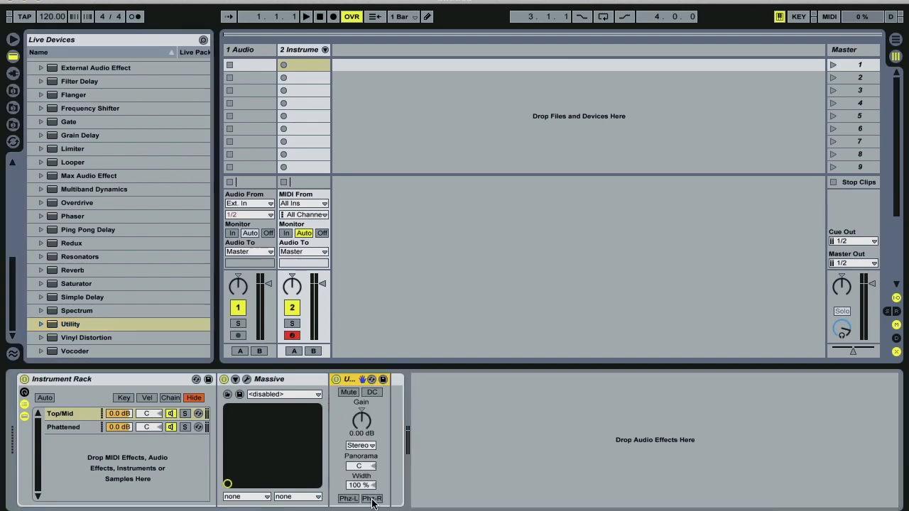
pyautogui.moveTo(360, 485); pyautogui.dragTo(360, 507)
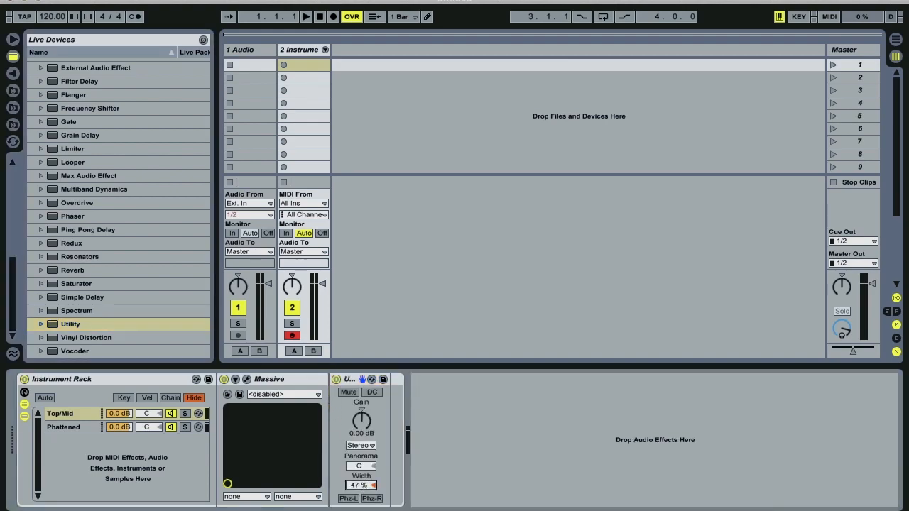
# Add a Utility audio effect after Massive on the Phattened chain and widen its Width beyond 100 %
pyautogui.click(77, 428)
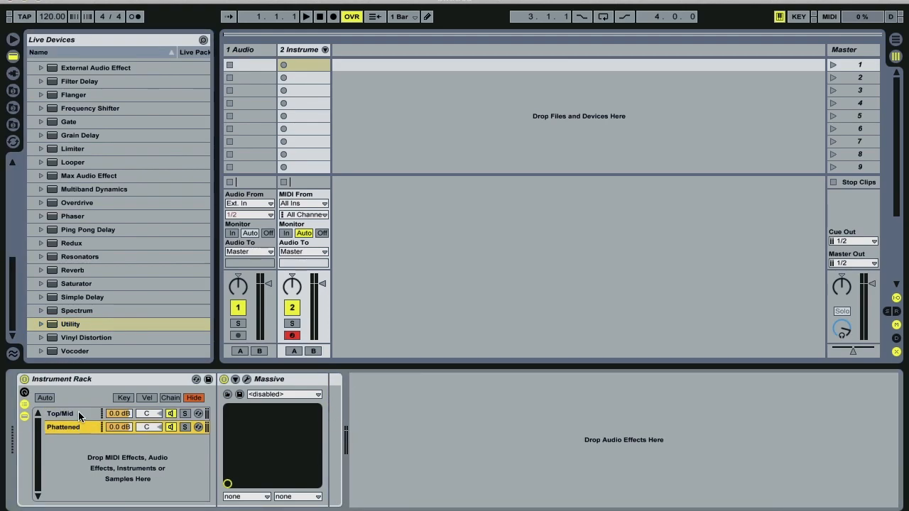
pyautogui.moveTo(70, 324); pyautogui.dragTo(326, 431)
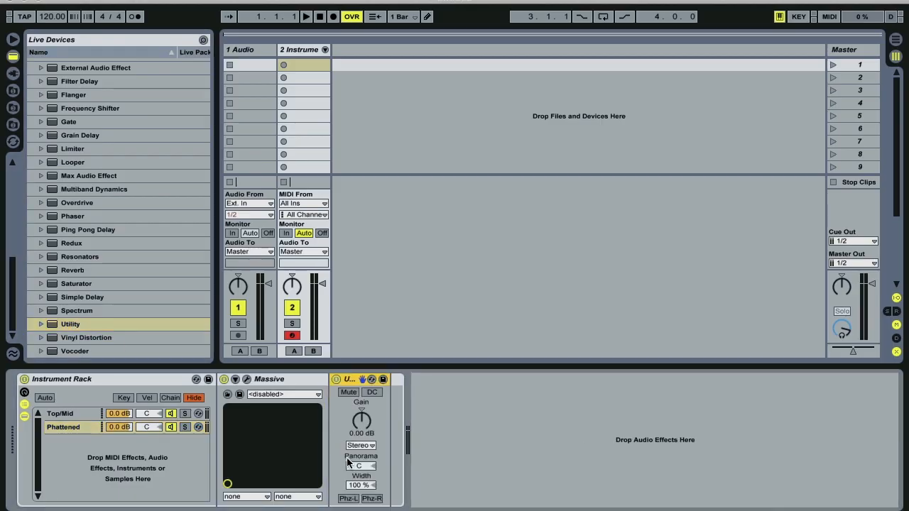
pyautogui.moveTo(360, 485); pyautogui.dragTo(360, 437)
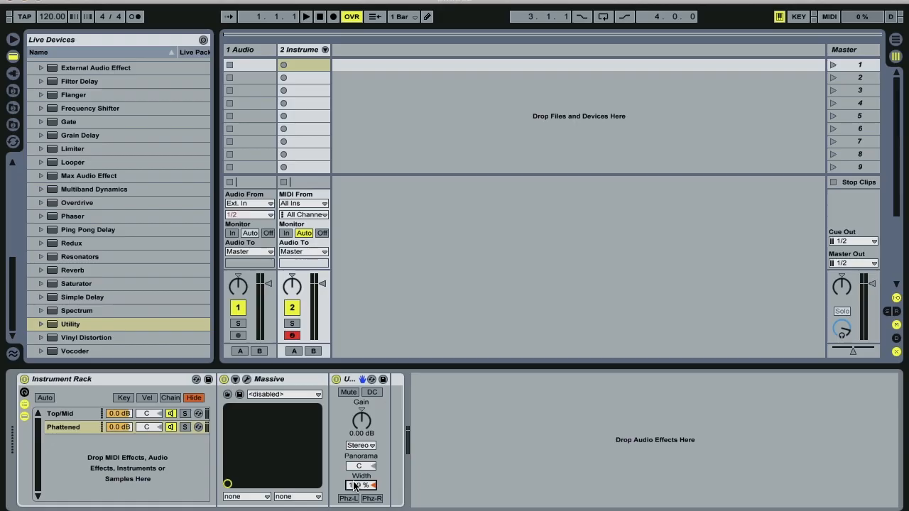
# Insert an EQ Eight between Massive and Utility on the Phattened chain and make band 1 a low cut slightly below 100 Hz
pyautogui.click(73, 384)
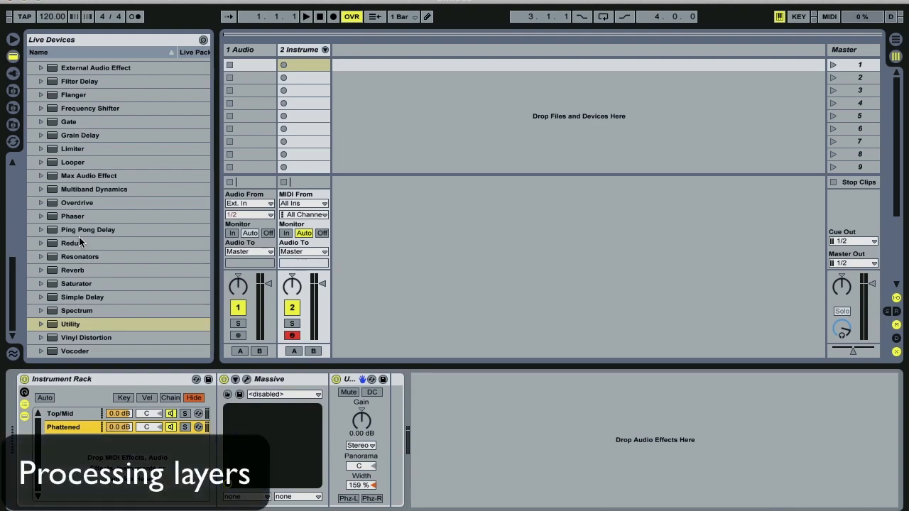
pyautogui.scroll(4, 74, 145)
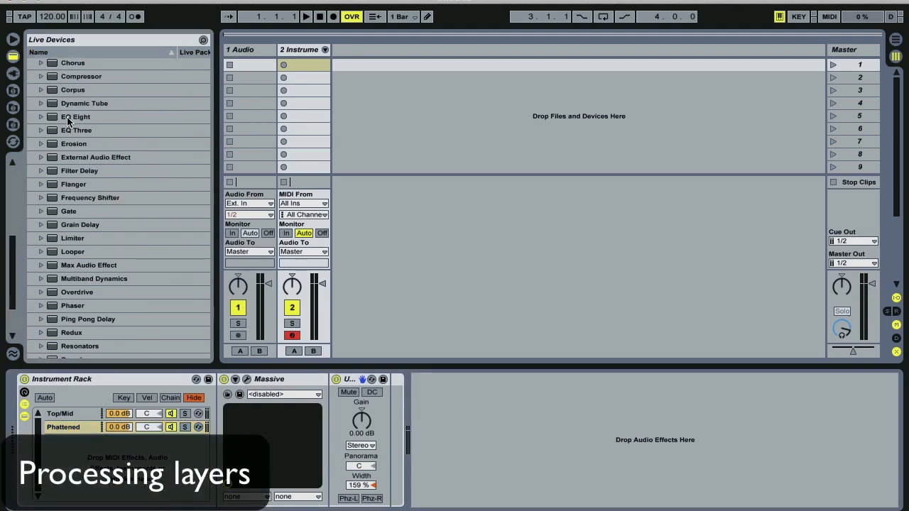
pyautogui.moveTo(64, 117)
pyautogui.mouseDown()
pyautogui.moveTo(330, 422)
pyautogui.moveTo(278, 419)
pyautogui.mouseUp()
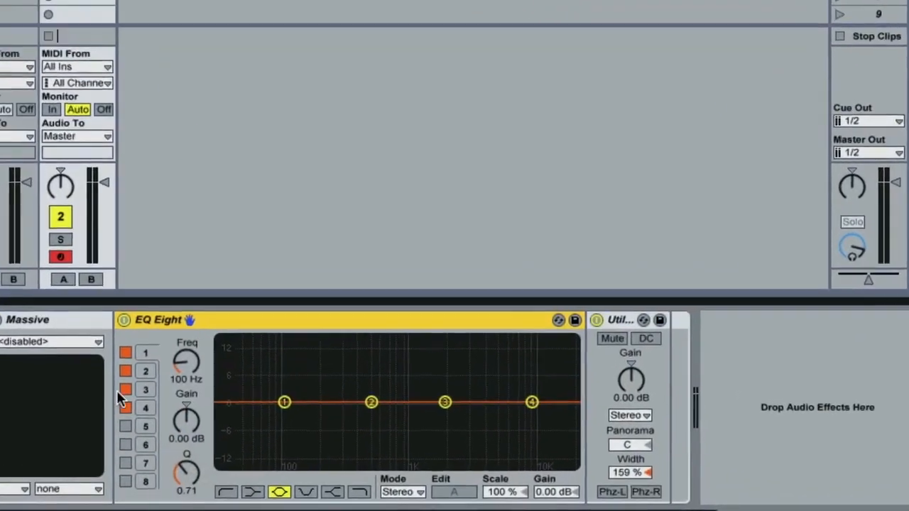
pyautogui.click(364, 495)
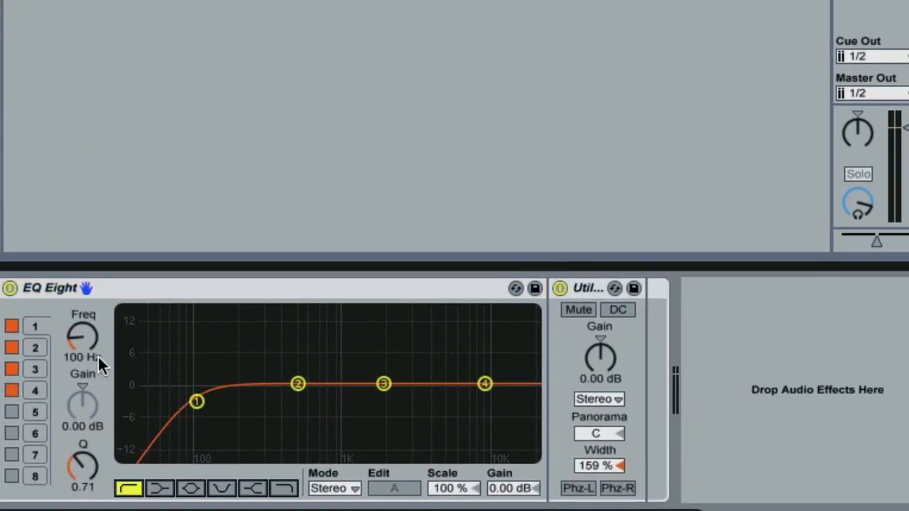
pyautogui.moveTo(98, 355); pyautogui.dragTo(98, 369)
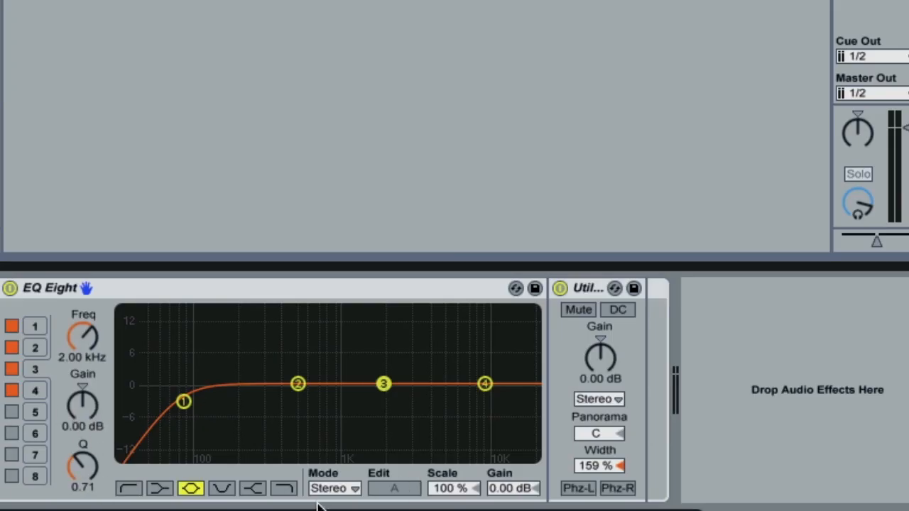
# Boost EQ Eight band 3 at 2.00 kHz by 2.38 dB with Q 0.93, and band 4 at 10.0 kHz by 4.05 dB
pyautogui.moveTo(82, 402); pyautogui.dragTo(82, 389)
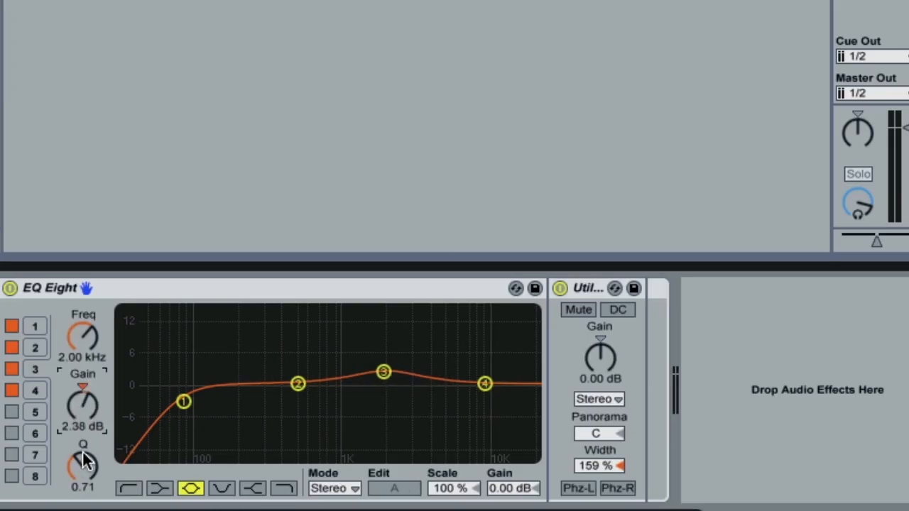
pyautogui.moveTo(82, 453); pyautogui.dragTo(85, 454)
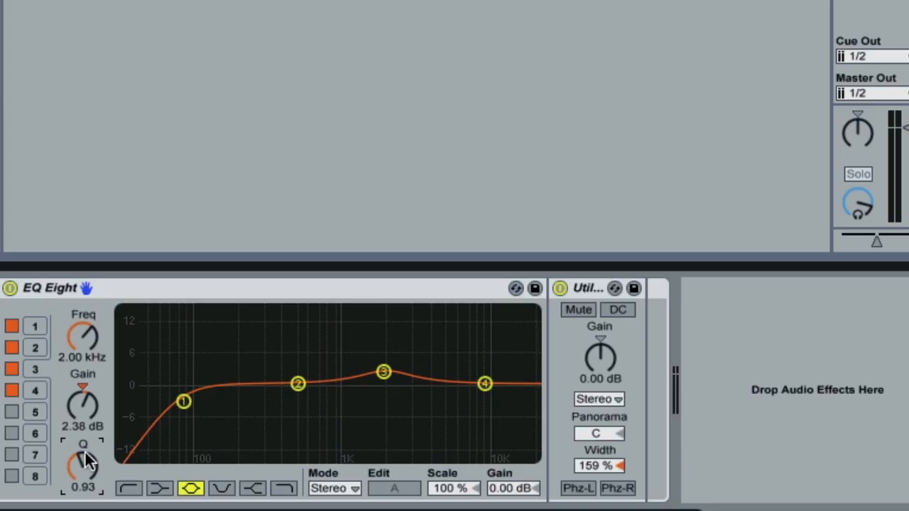
pyautogui.click(41, 392)
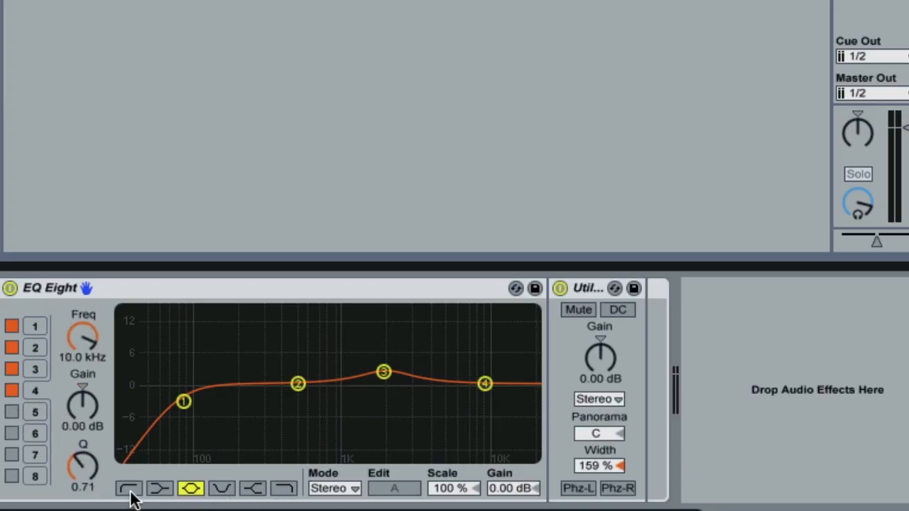
pyautogui.moveTo(76, 417)
pyautogui.mouseDown()
pyautogui.moveTo(76, 394)
pyautogui.moveTo(77, 418)
pyautogui.mouseUp()
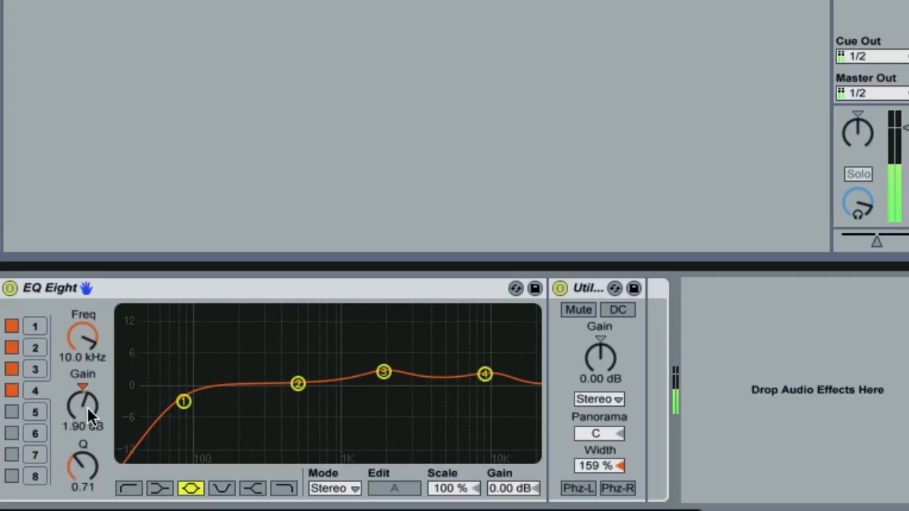
pyautogui.moveTo(86, 407)
pyautogui.mouseDown()
pyautogui.moveTo(85, 395)
pyautogui.moveTo(81, 408)
pyautogui.mouseUp()
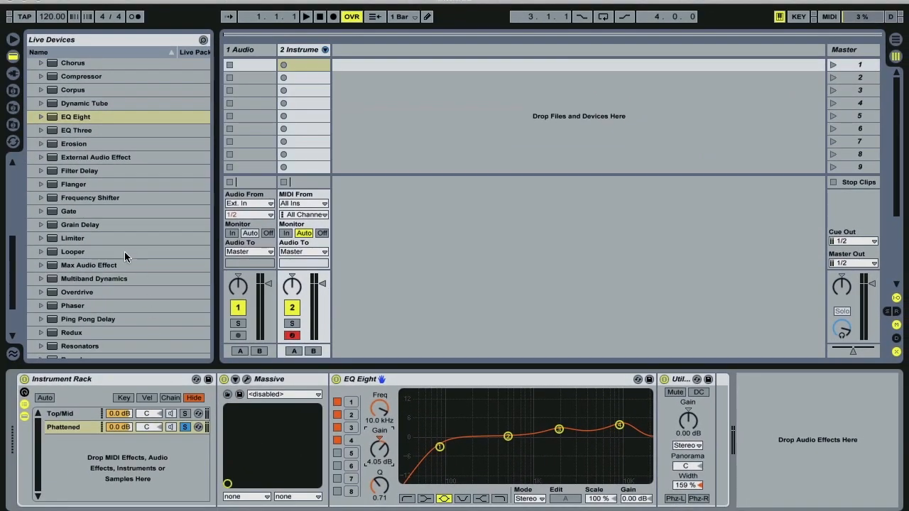
# Insert the Saturator preset A Bit Warmer right after Massive, lower the Phattened chain volume to -7.4 dB and turn off its solo
pyautogui.scroll(-3, 124, 251)
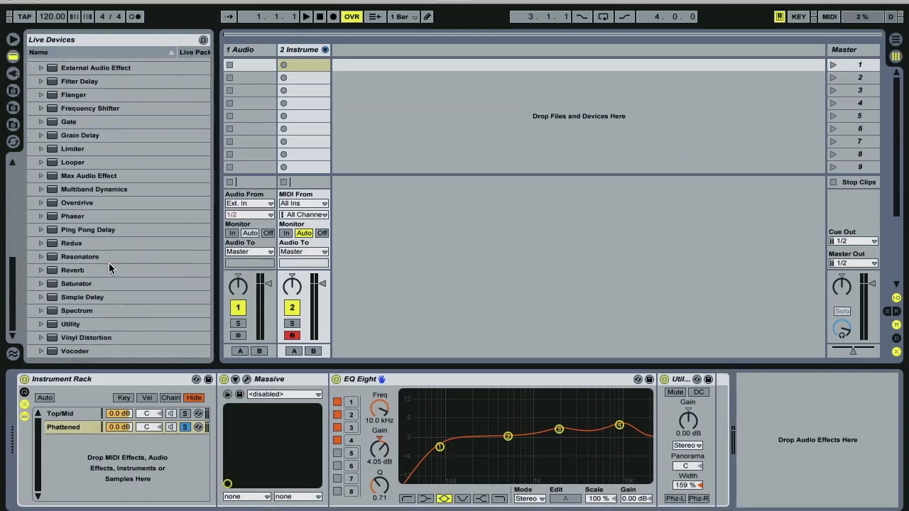
pyautogui.click(41, 283)
pyautogui.moveTo(61, 299); pyautogui.dragTo(326, 407)
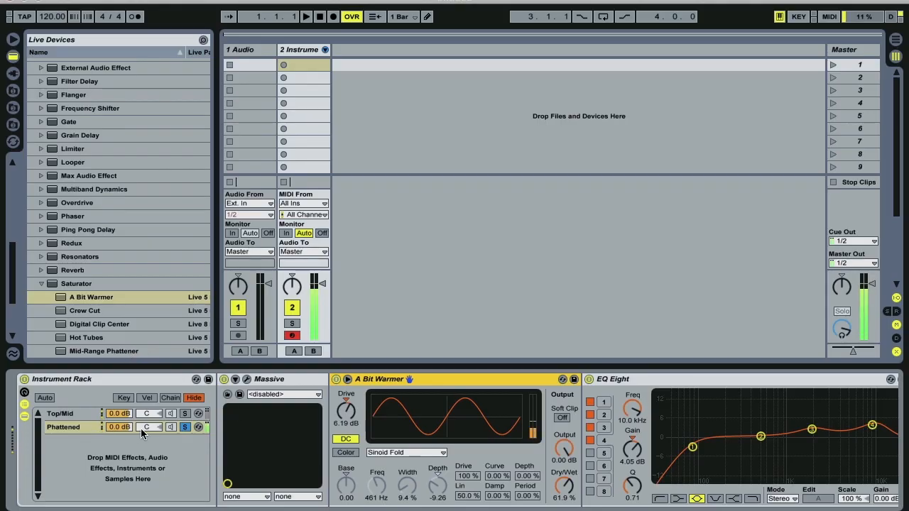
pyautogui.moveTo(122, 425); pyautogui.dragTo(121, 441)
pyautogui.click(186, 427)
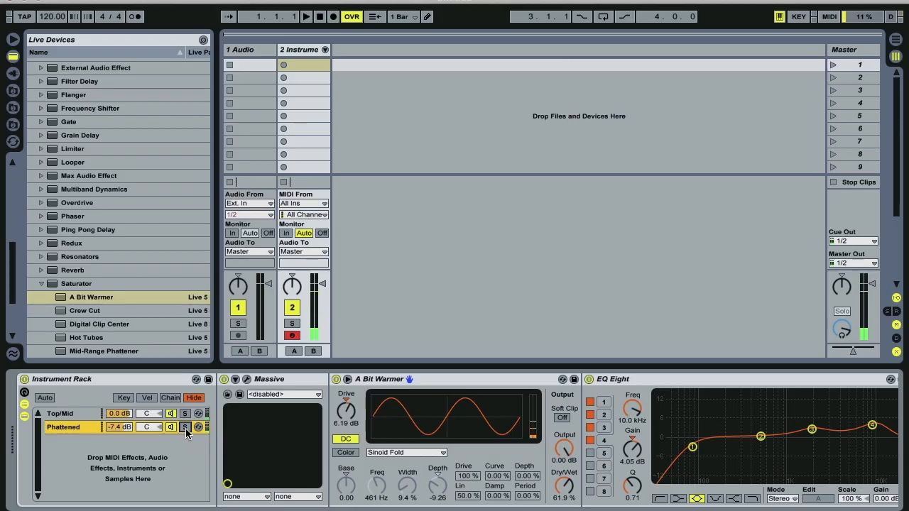
# Insert a Simple Delay between EQ Eight and Utility on the Phattened chain
pyautogui.moveTo(743, 510); pyautogui.dragTo(762, 510)
pyautogui.scroll(-5, 89, 196)
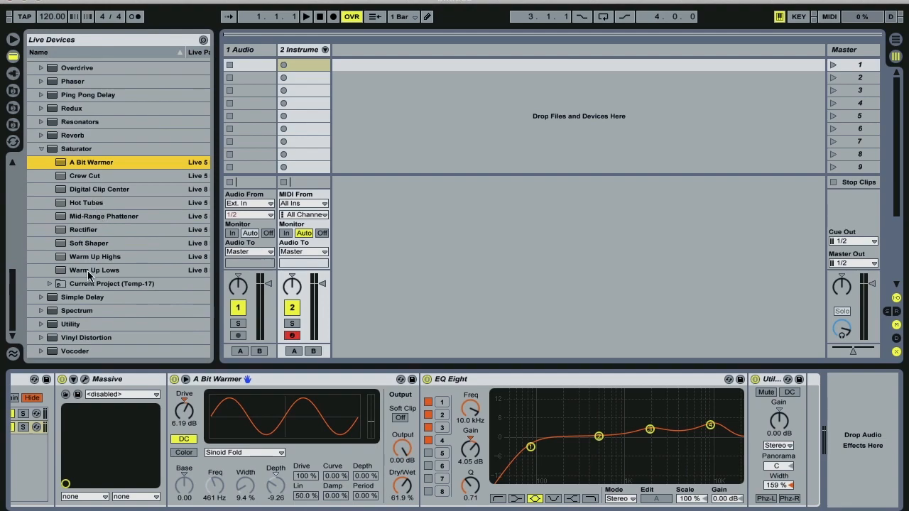
pyautogui.click(51, 298)
pyautogui.moveTo(652, 385); pyautogui.dragTo(749, 407)
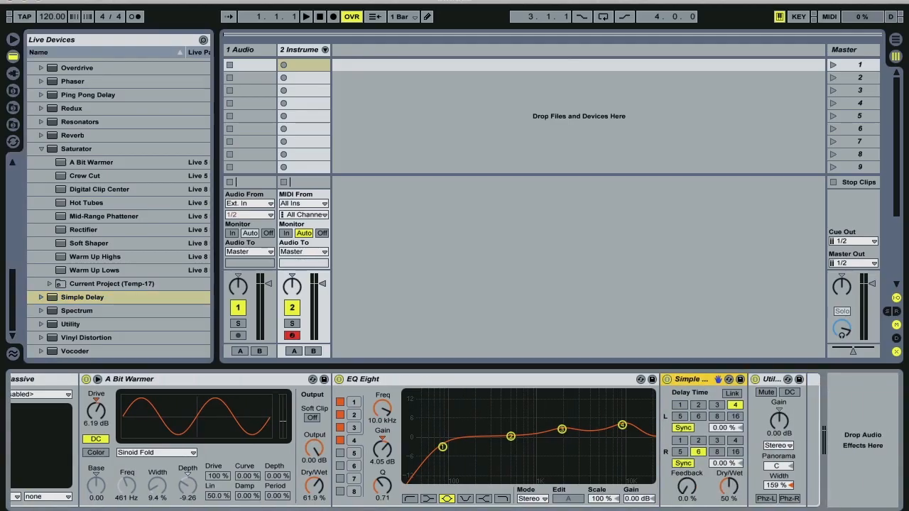
# Insert a Phaser between EQ Eight and Simple Delay, and bypass the Simple Delay
pyautogui.scroll(3, 118, 268)
pyautogui.scroll(2, 51, 177)
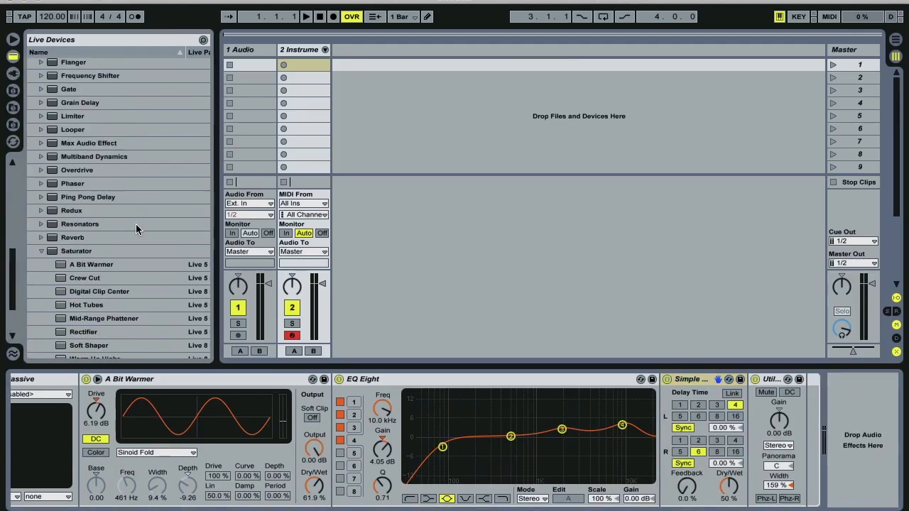
pyautogui.moveTo(51, 197); pyautogui.dragTo(661, 407)
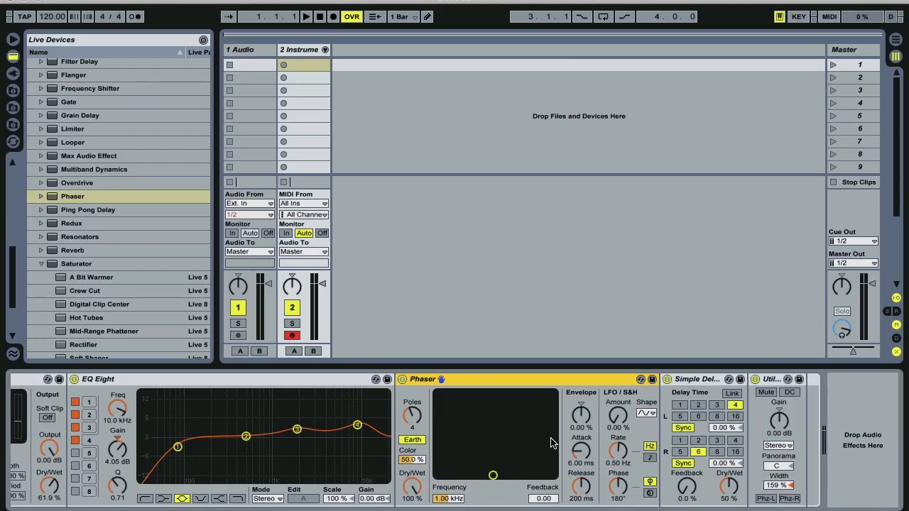
pyautogui.click(667, 380)
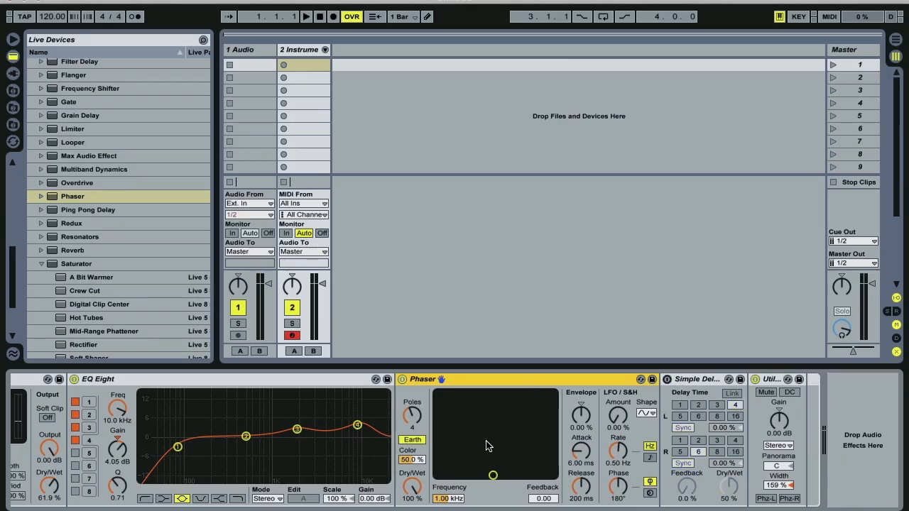
# Solo the Phattened chain and set the Phaser to 609 Hz frequency, 0.97 feedback and 66.7 % Dry/Wet
pyautogui.moveTo(493, 475); pyautogui.dragTo(490, 414)
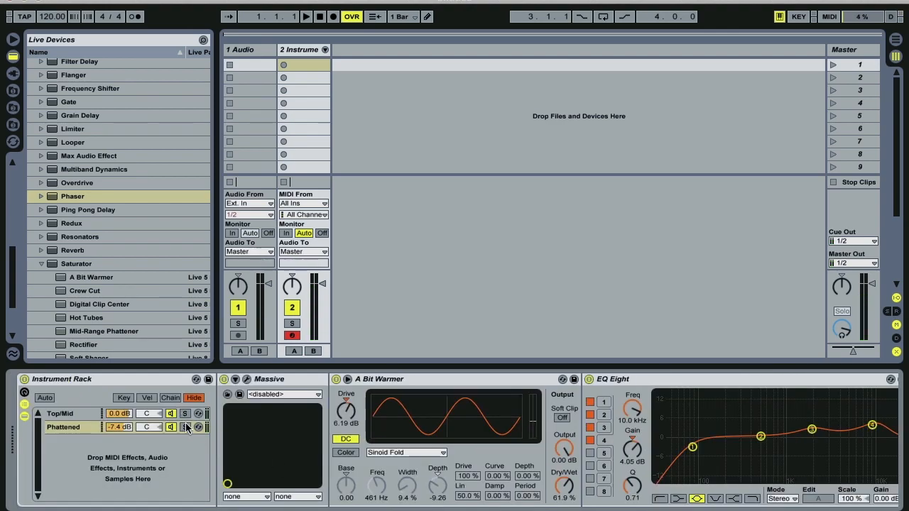
pyautogui.click(185, 427)
pyautogui.hscroll(10, 455, 441)
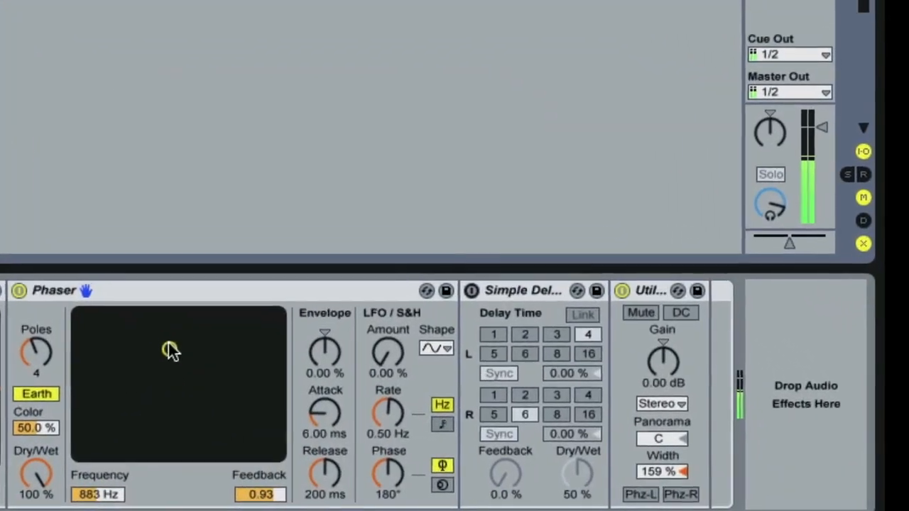
pyautogui.moveTo(171, 351); pyautogui.dragTo(152, 326)
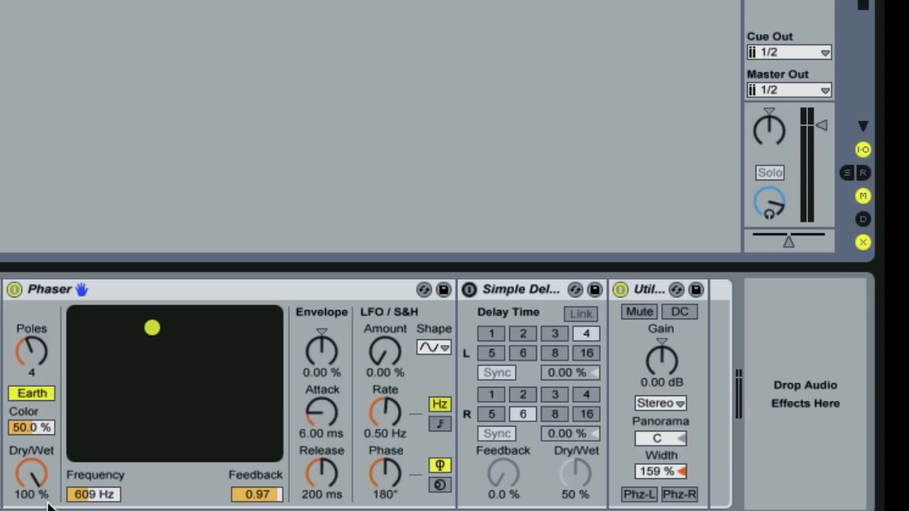
pyautogui.moveTo(32, 474); pyautogui.dragTo(32, 506)
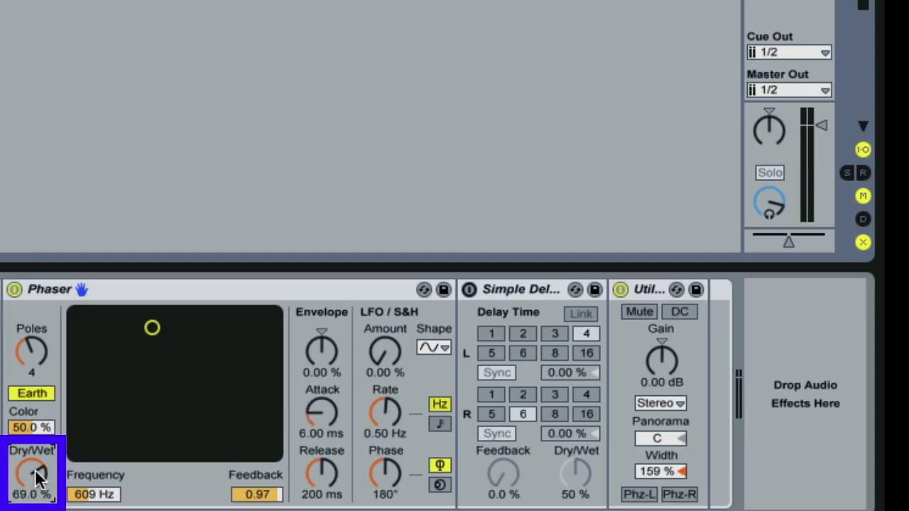
pyautogui.moveTo(30, 470); pyautogui.dragTo(31, 479)
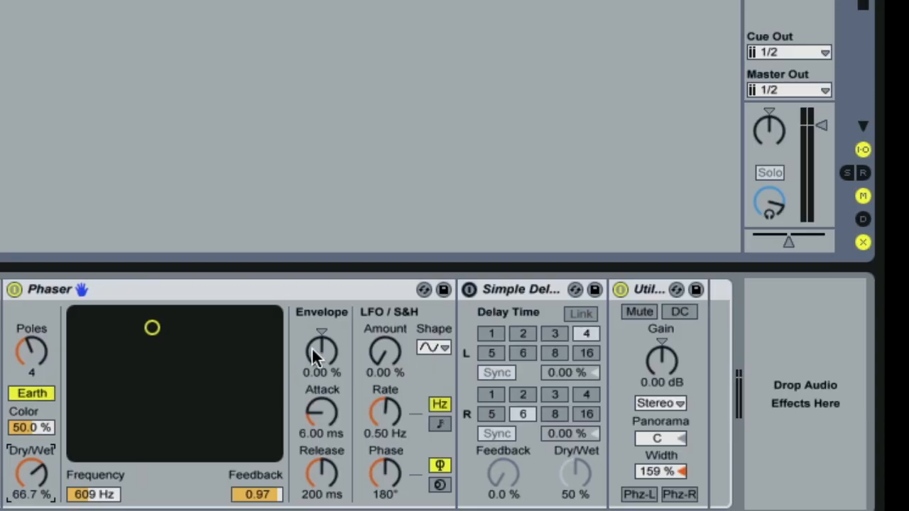
# Set the Phaser's envelope amount to 50.8 %, attack to 14.3 ms, release to 146 ms and frequency to 310 Hz
pyautogui.moveTo(318, 353); pyautogui.dragTo(318, 310)
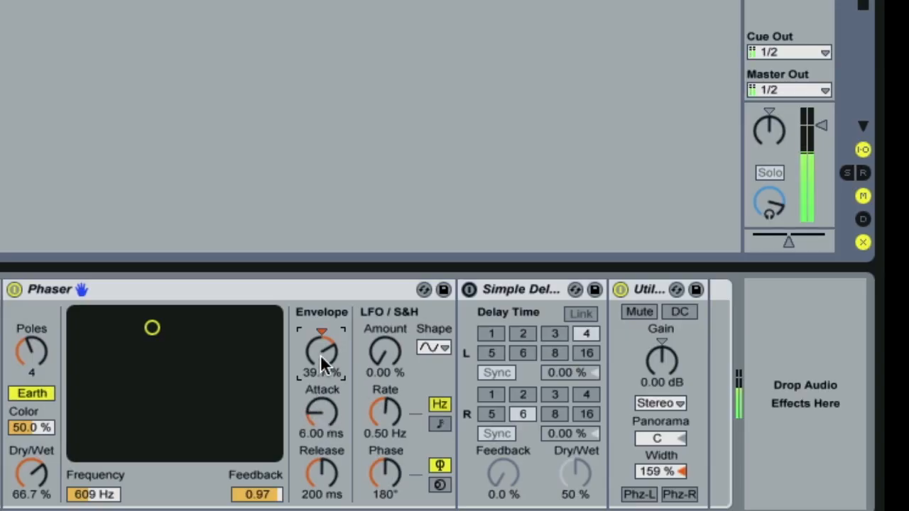
pyautogui.moveTo(320, 354); pyautogui.dragTo(320, 377)
pyautogui.moveTo(319, 410); pyautogui.dragTo(318, 356)
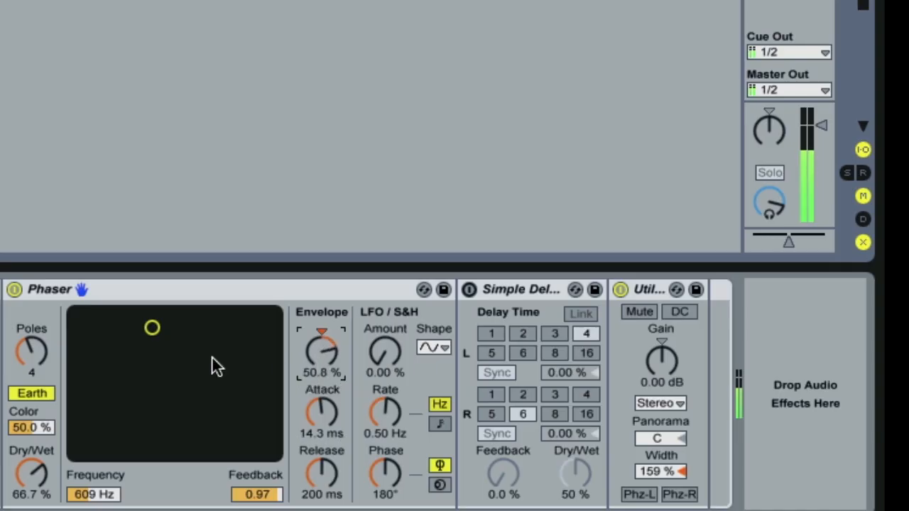
pyautogui.click(116, 324)
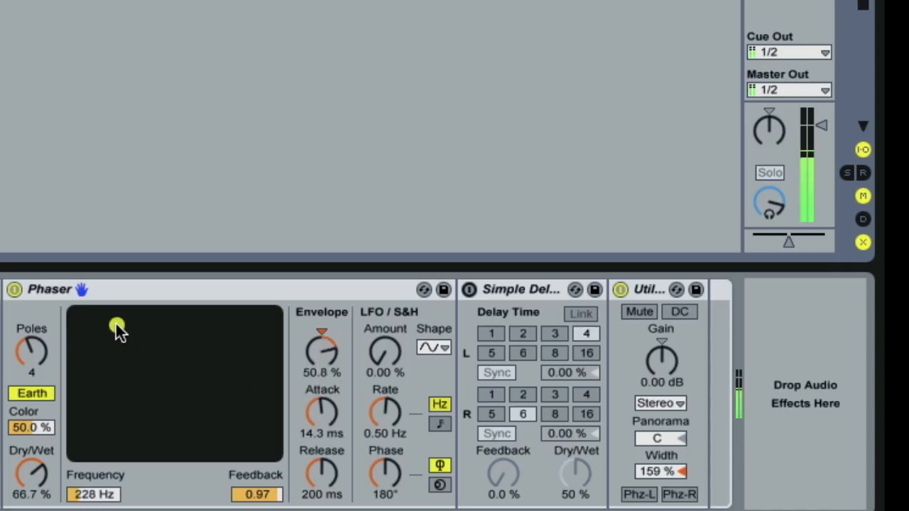
pyautogui.moveTo(117, 326); pyautogui.dragTo(128, 325)
pyautogui.moveTo(322, 475); pyautogui.dragTo(322, 491)
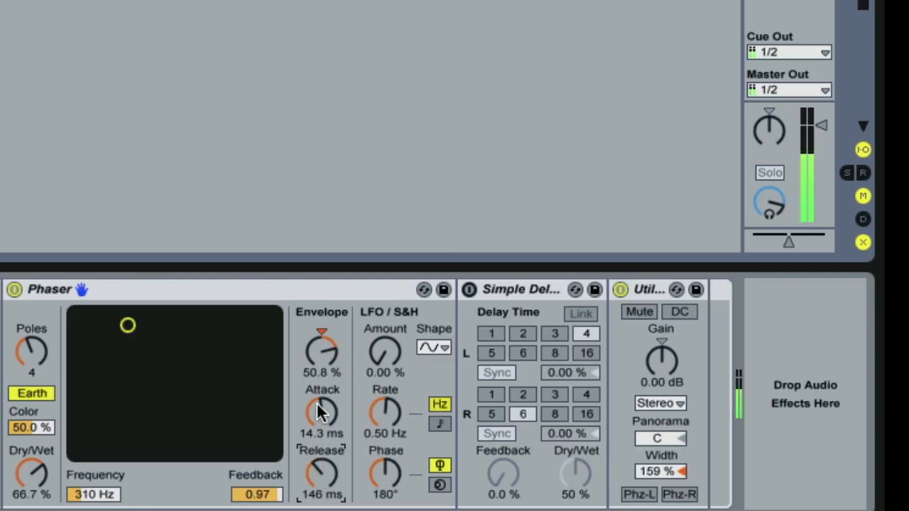
# Refine the Phaser to 22.2 ms attack, 50.8 % envelope amount, 331 Hz frequency and 0.96 feedback
pyautogui.moveTo(319, 410)
pyautogui.mouseDown()
pyautogui.moveTo(320, 420)
pyautogui.moveTo(320, 395)
pyautogui.mouseUp()
pyautogui.moveTo(312, 356)
pyautogui.mouseDown()
pyautogui.moveTo(312, 347)
pyautogui.moveTo(311, 364)
pyautogui.moveTo(316, 348)
pyautogui.mouseUp()
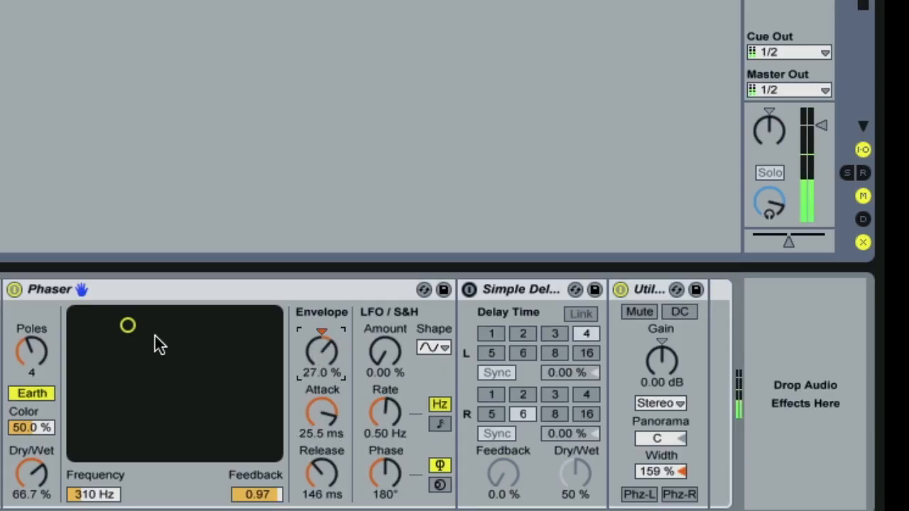
pyautogui.moveTo(164, 331); pyautogui.dragTo(130, 327)
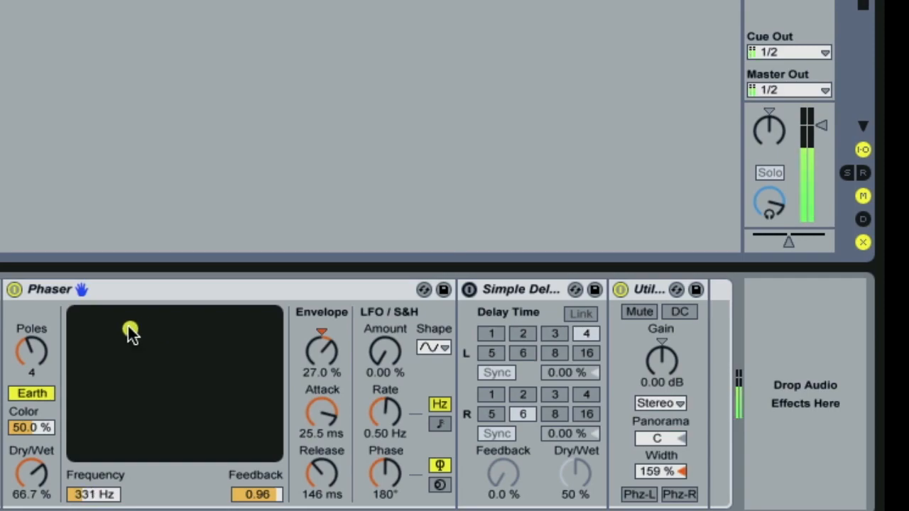
pyautogui.moveTo(321, 412); pyautogui.dragTo(322, 418)
pyautogui.moveTo(305, 346); pyautogui.dragTo(306, 345)
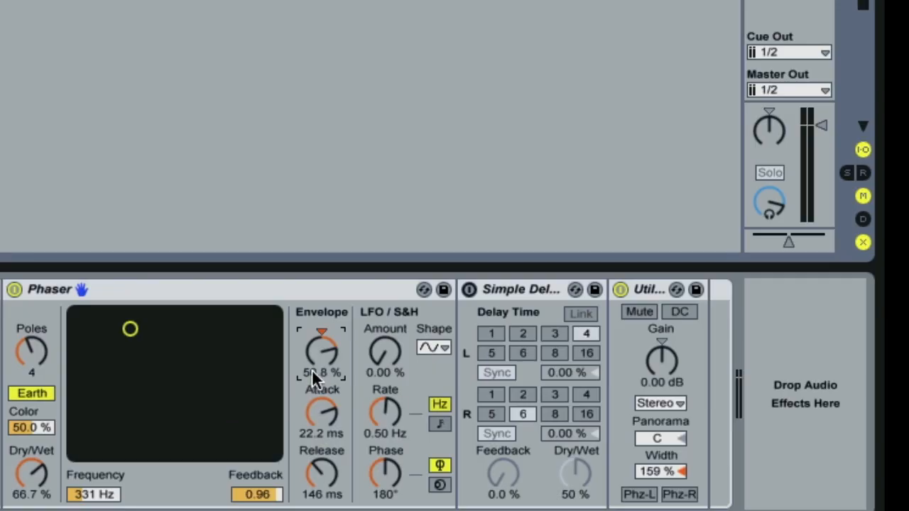
# Reactivate Simple Delay, switch both channels from Sync to Time at 1.00 ms, and set its feedback to 44 %
pyautogui.click(470, 290)
pyautogui.click(508, 294)
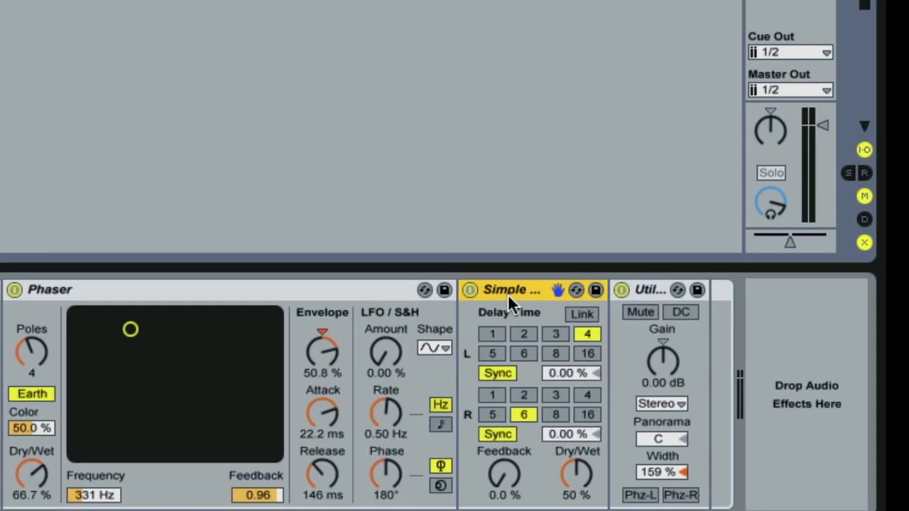
pyautogui.click(510, 377)
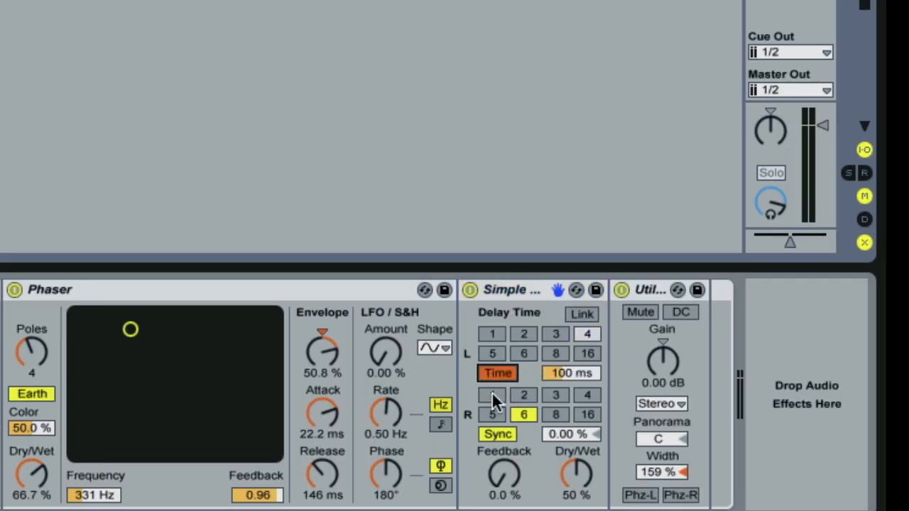
pyautogui.click(500, 436)
pyautogui.moveTo(557, 434); pyautogui.dragTo(557, 469)
pyautogui.moveTo(554, 373); pyautogui.dragTo(548, 363)
pyautogui.moveTo(506, 474); pyautogui.dragTo(505, 451)
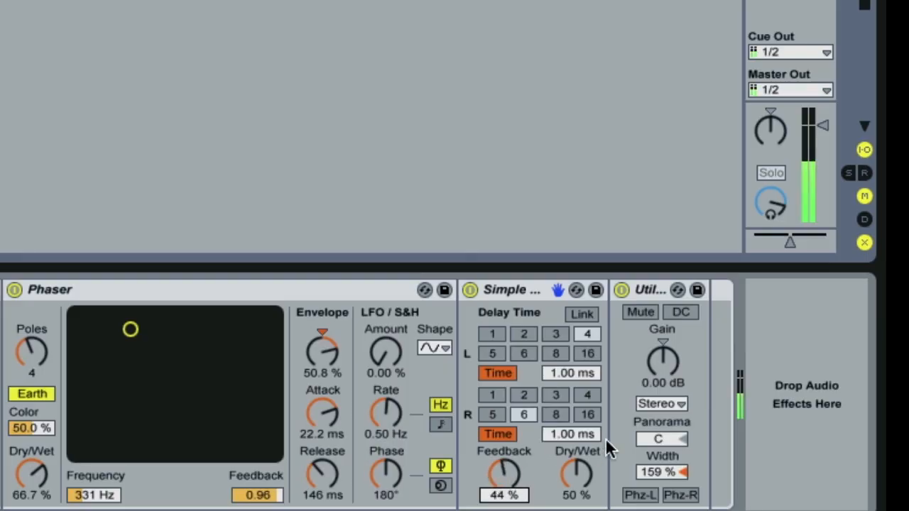
# Raise the right and left Simple Delay times slightly and turn off the Phattened chain's solo
pyautogui.moveTo(556, 435); pyautogui.dragTo(556, 429)
pyautogui.moveTo(550, 375); pyautogui.dragTo(551, 368)
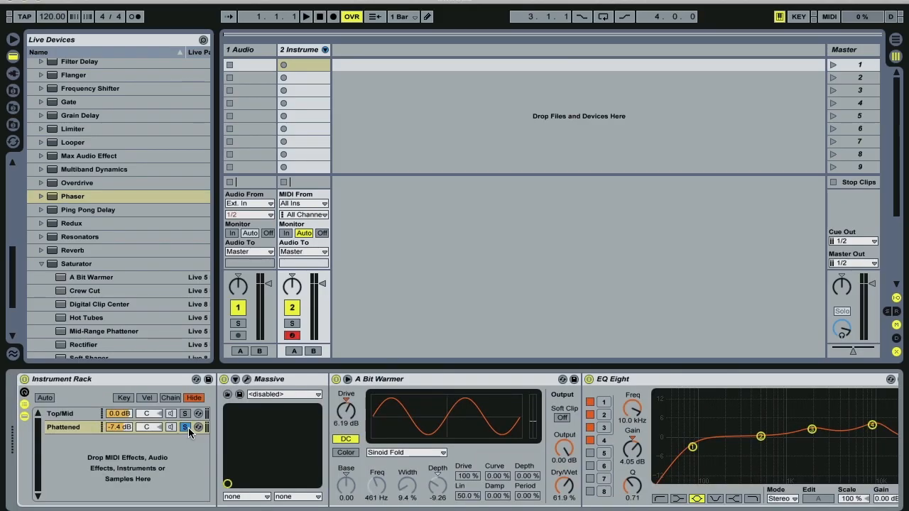
pyautogui.click(186, 427)
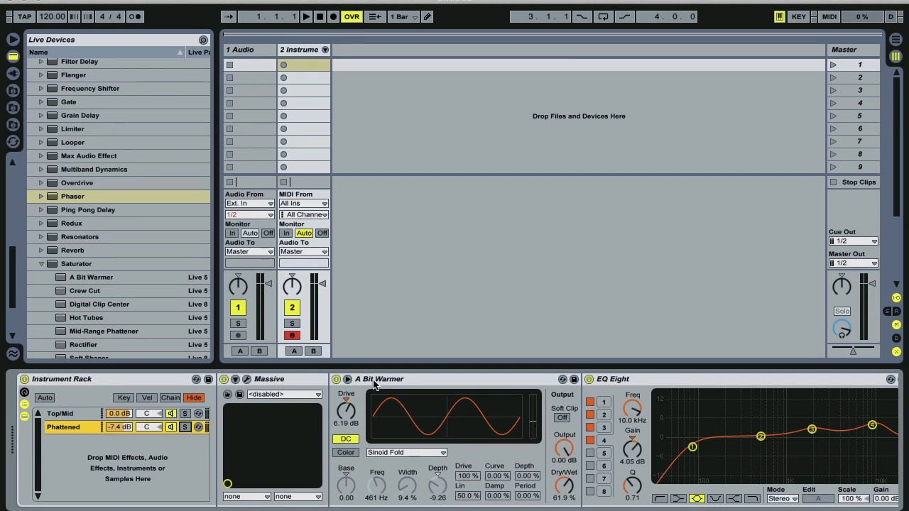
# Select the Top/Mid chain and rename the Instrument Rack as SyncLeader
pyautogui.click(54, 413)
pyautogui.rightClick(52, 382)
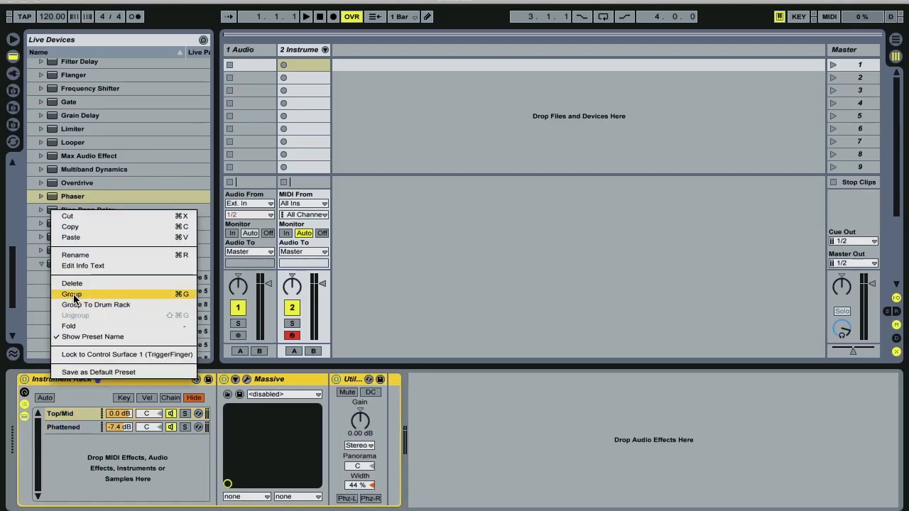
pyautogui.click(83, 255)
pyautogui.write('Sync')
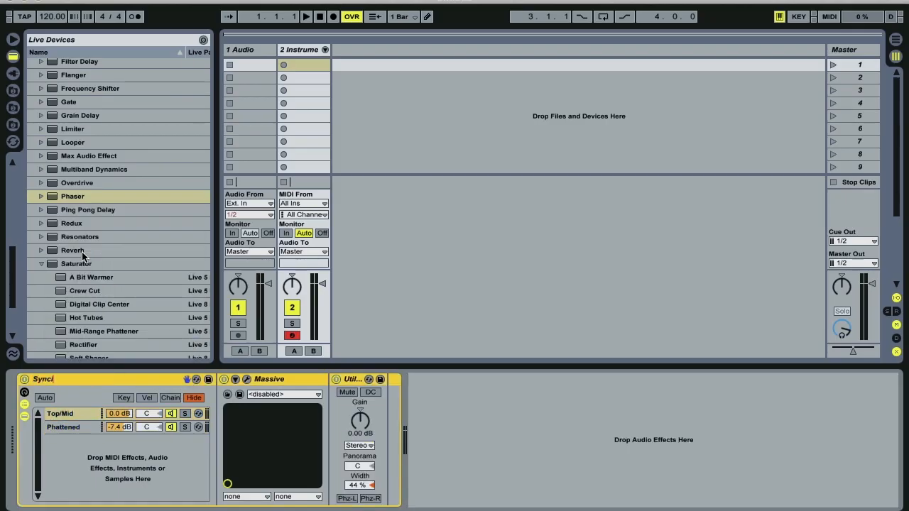
pyautogui.write('Leader')
pyautogui.click(530, 482)
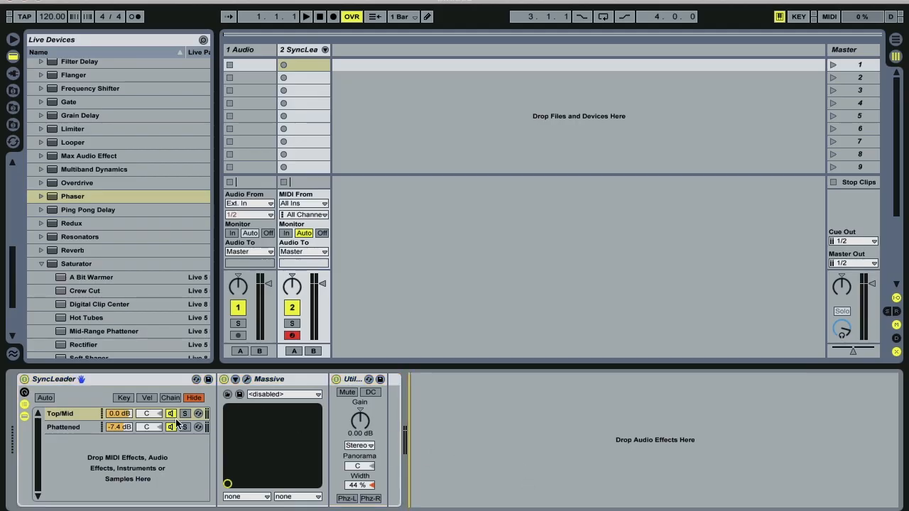
# Add an Erosion effect after the SyncLeader rack and set it to 5.04 kHz with an amount of 107
pyautogui.scroll(-5, 99, 274)
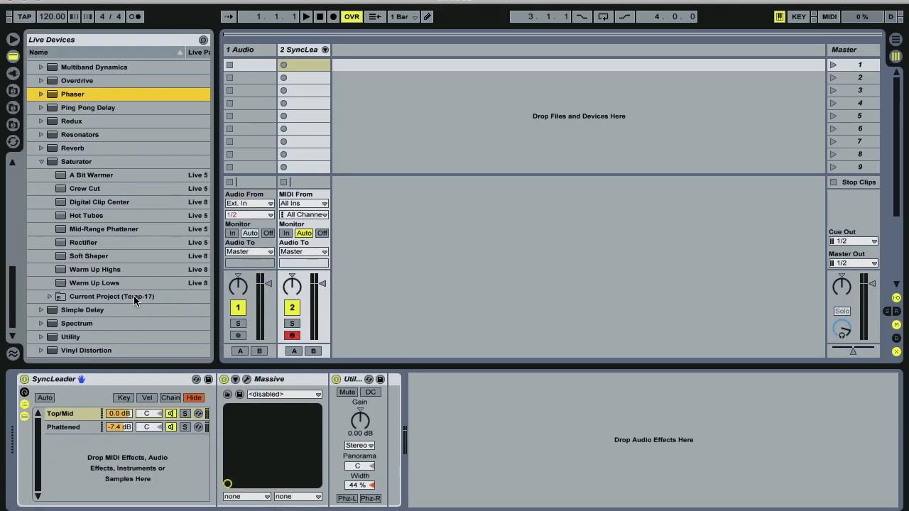
pyautogui.scroll(-1, 133, 296)
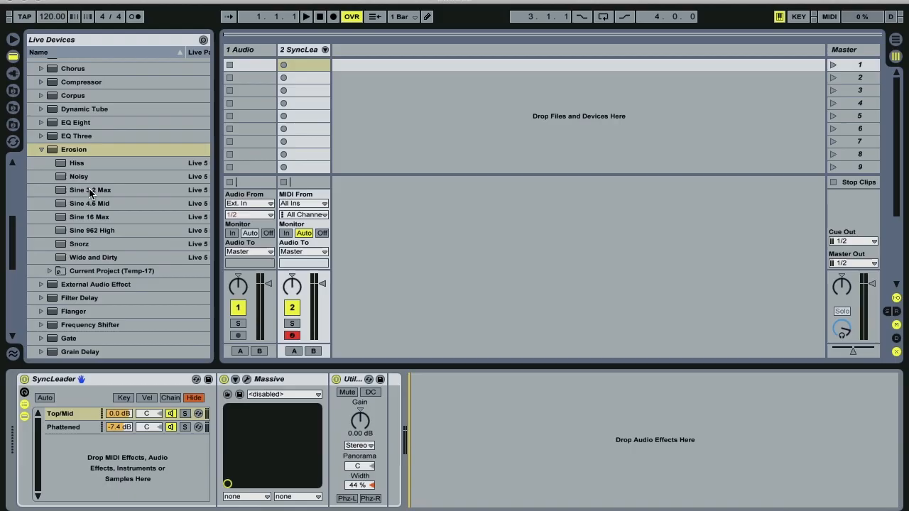
pyautogui.moveTo(74, 150); pyautogui.dragTo(472, 412)
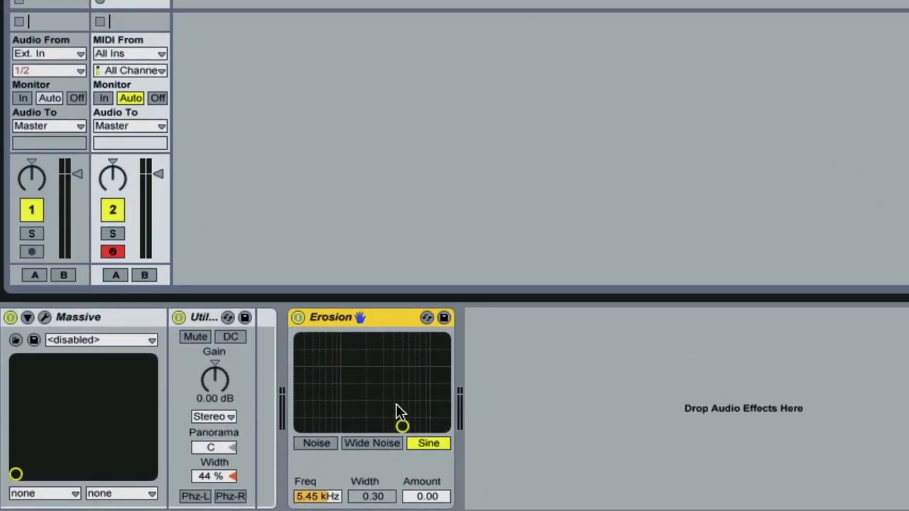
pyautogui.moveTo(400, 406); pyautogui.dragTo(399, 362)
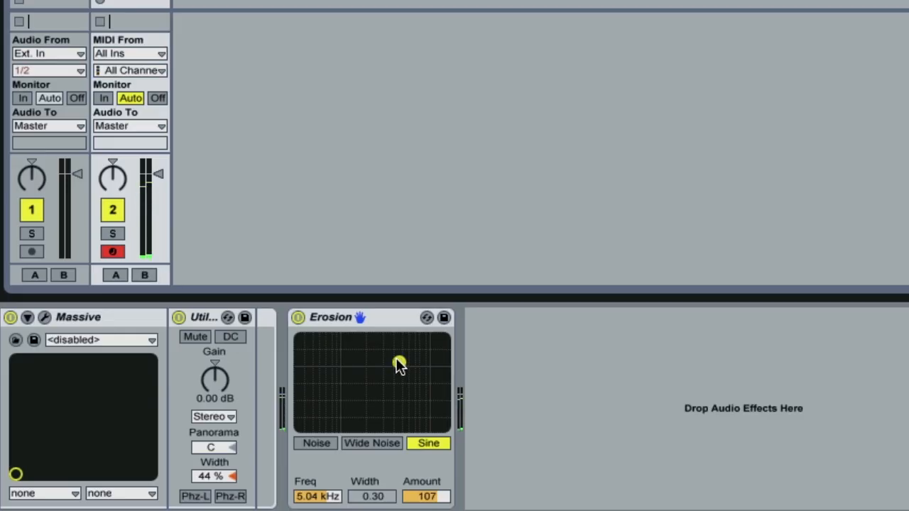
# Group the Erosion device into an Audio Effect Rack and show the rack's chain list
pyautogui.rightClick(386, 317)
pyautogui.click(436, 459)
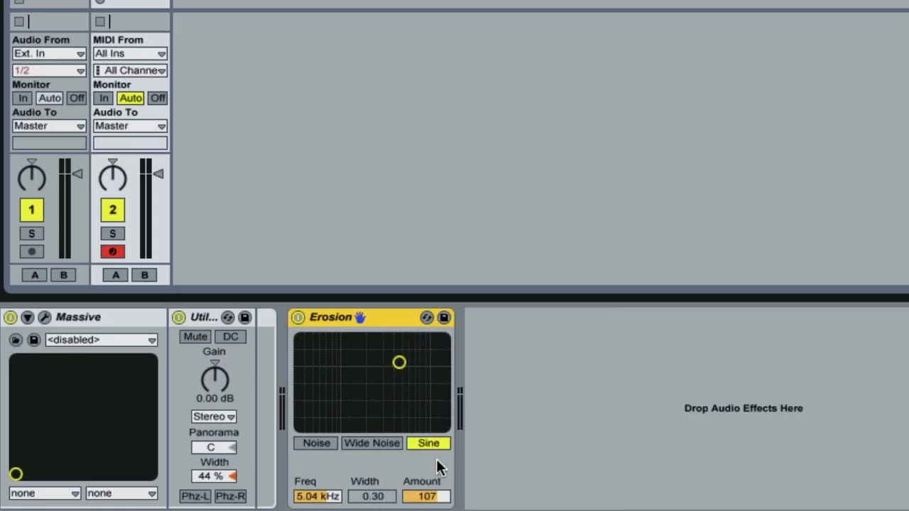
pyautogui.click(299, 356)
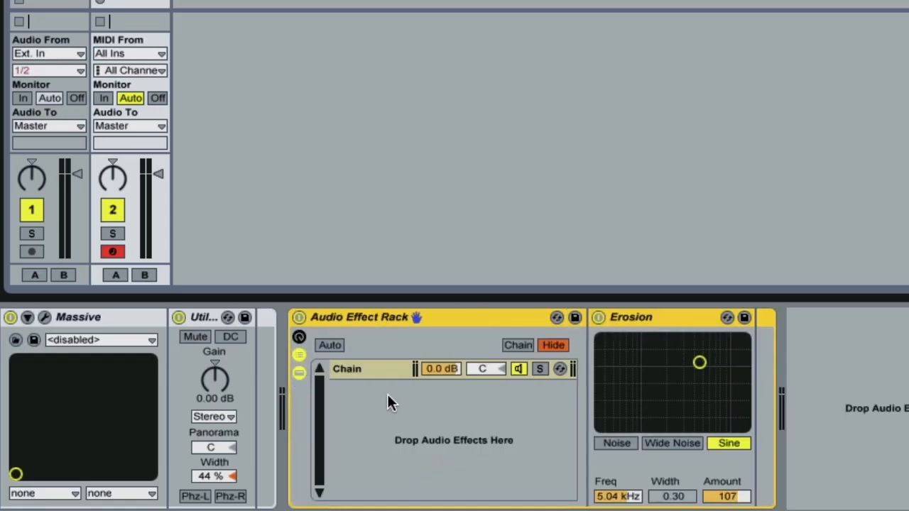
# Rename the effect rack's existing chain as Erosion
pyautogui.rightClick(375, 406)
pyautogui.rightClick(359, 369)
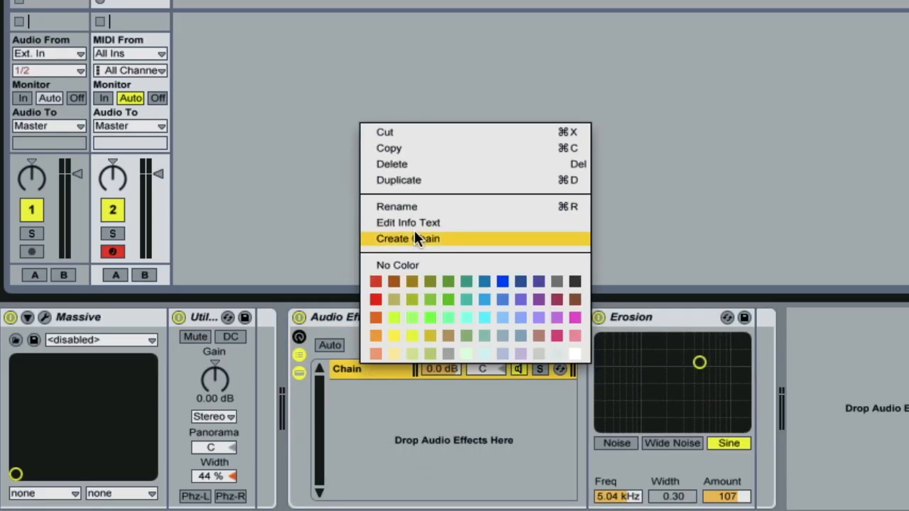
pyautogui.click(419, 208)
pyautogui.write('Erosion')
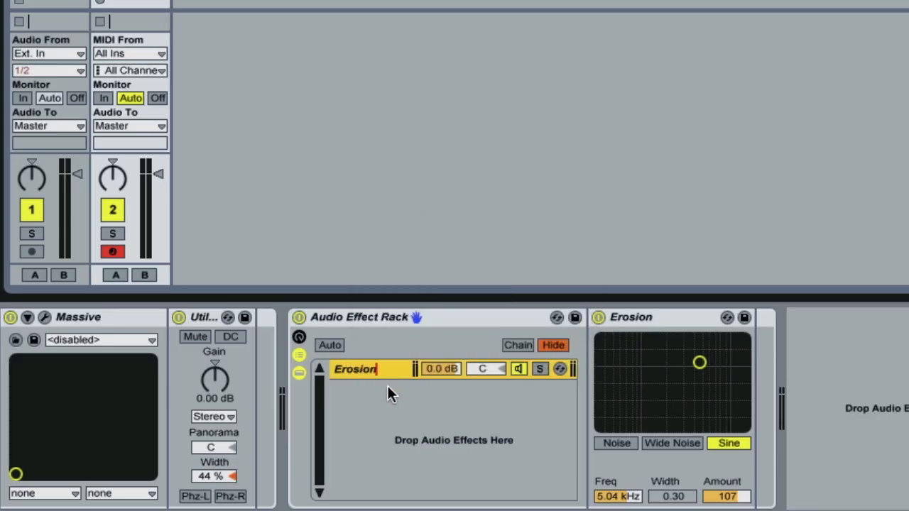
pyautogui.press('Return')
# Create a second, empty chain in the Audio Effect Rack and rename the rack as Erosion
pyautogui.rightClick(378, 406)
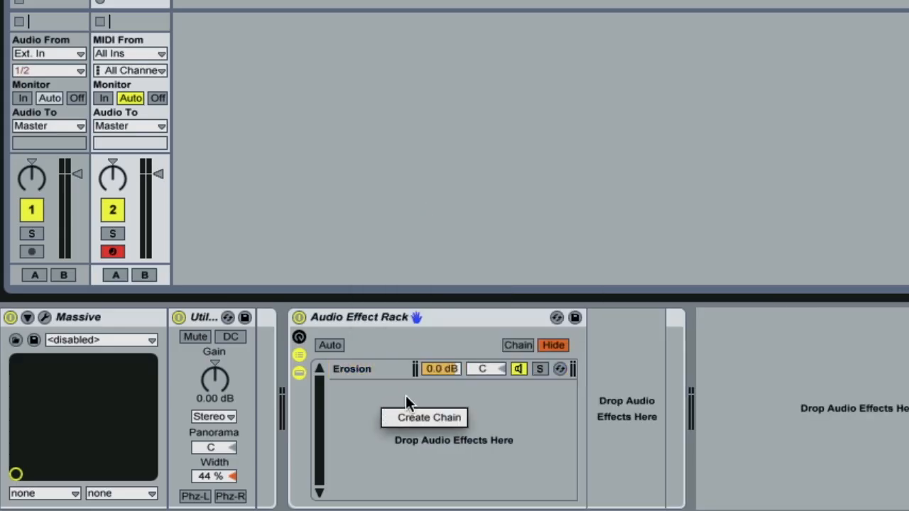
pyautogui.click(407, 418)
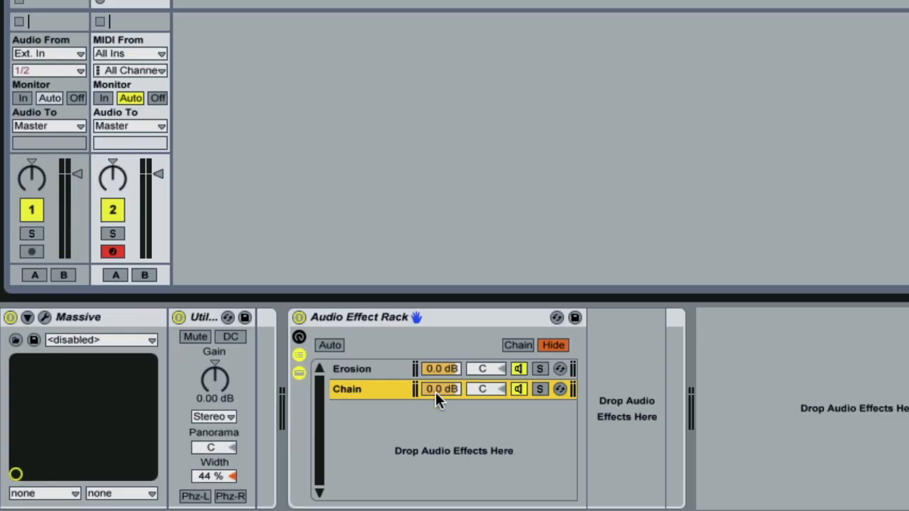
pyautogui.rightClick(353, 327)
pyautogui.click(384, 143)
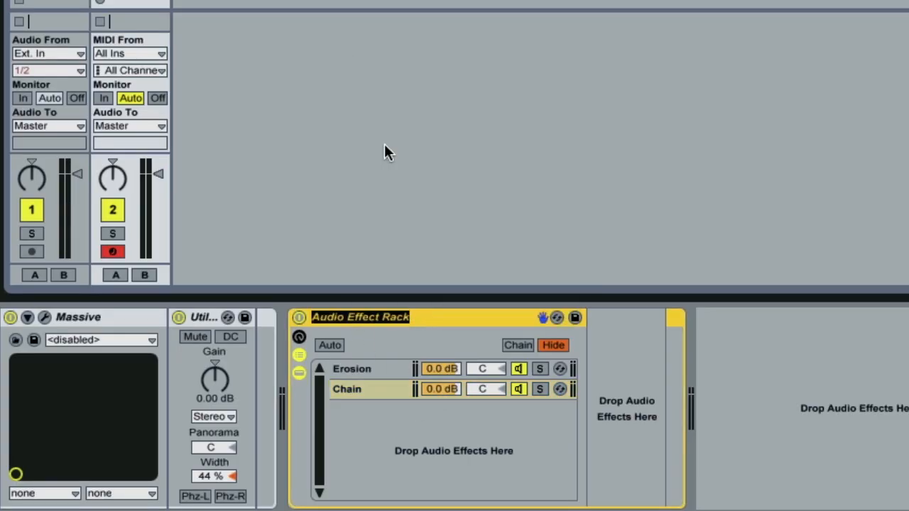
pyautogui.write('Erosion')
pyautogui.press('Return')
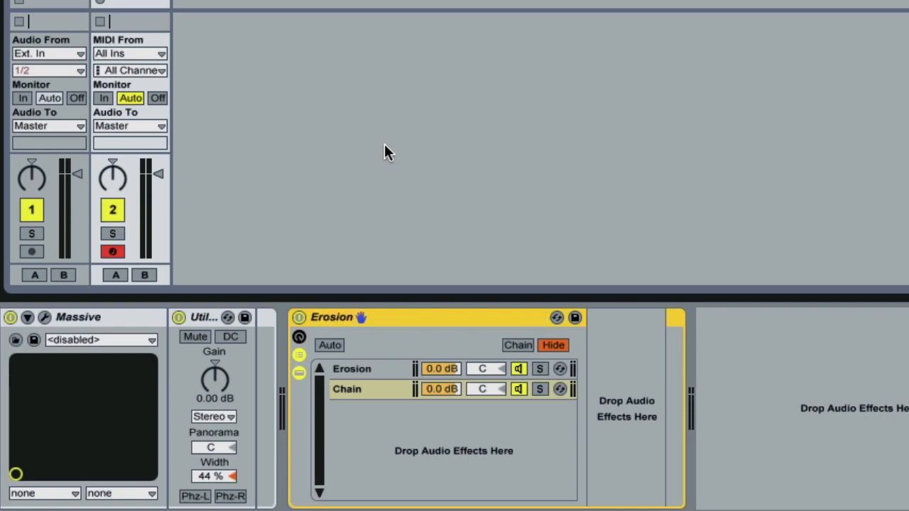
# Set the Erosion chain's volume to -4.0 dB, name the empty chain Dry and fold the rack
pyautogui.click(438, 368)
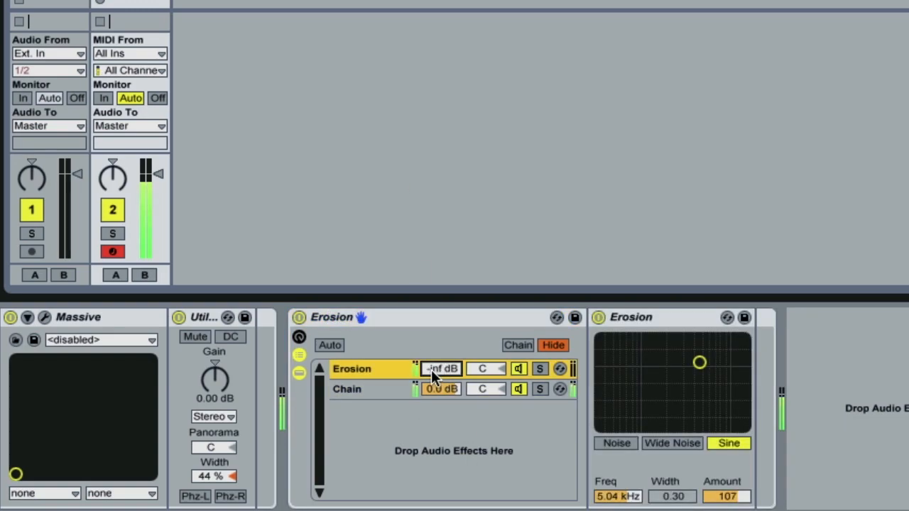
pyautogui.moveTo(431, 369); pyautogui.dragTo(431, 331)
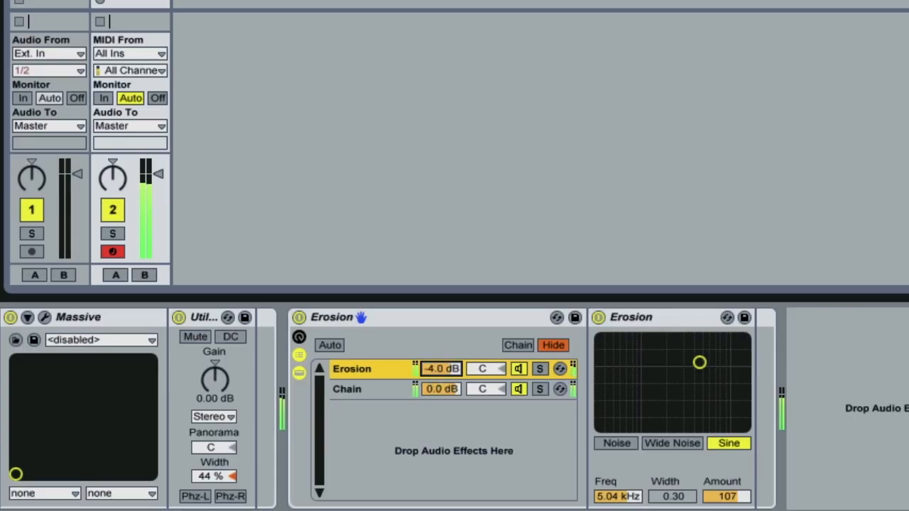
pyautogui.rightClick(363, 388)
pyautogui.click(412, 231)
pyautogui.write('Dry')
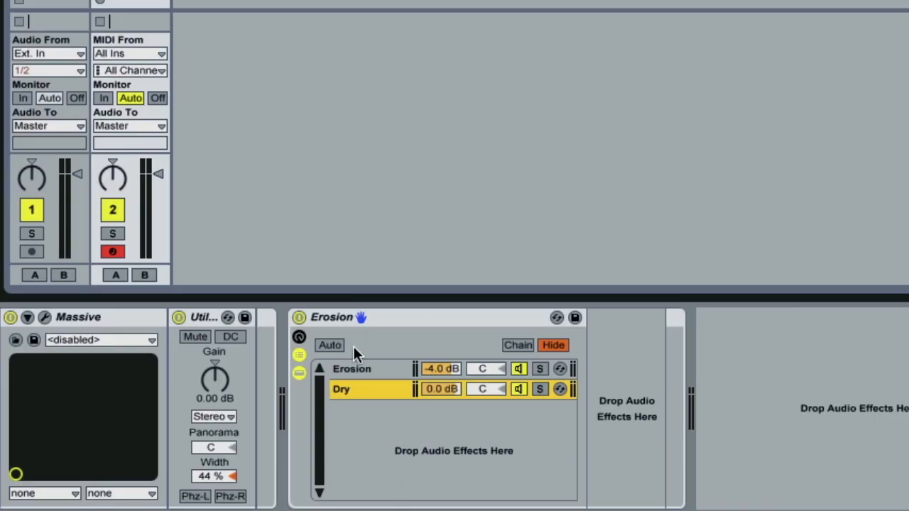
pyautogui.doubleClick(407, 319)
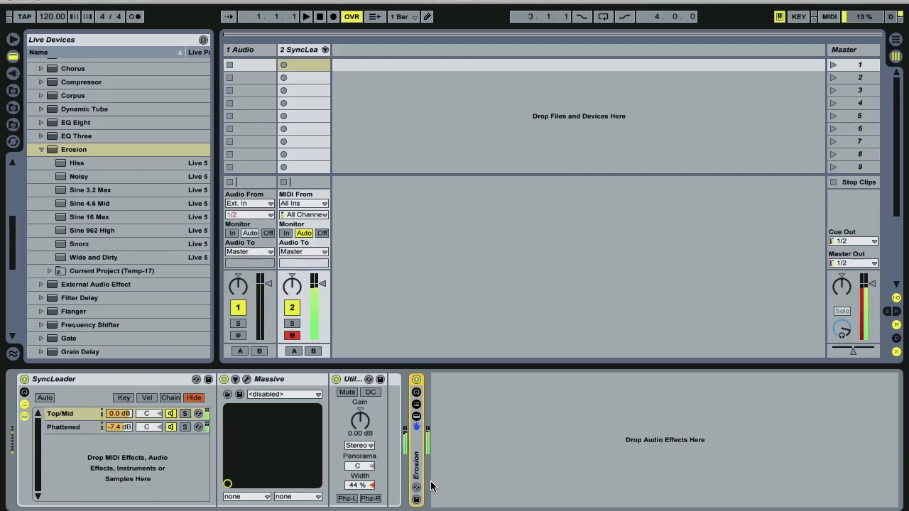
# Add the Amp effect's Bass Roundup preset after the folded Erosion rack
pyautogui.scroll(4, 97, 252)
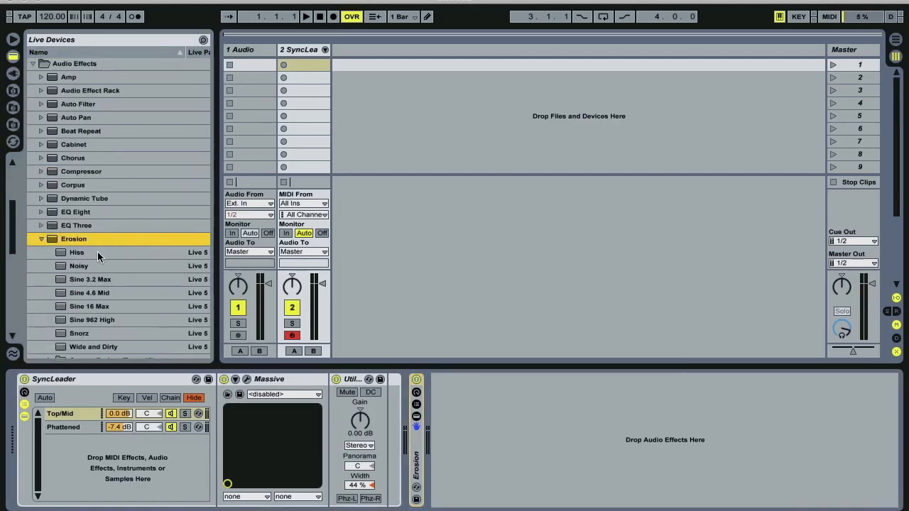
pyautogui.scroll(3, 98, 252)
pyautogui.click(41, 180)
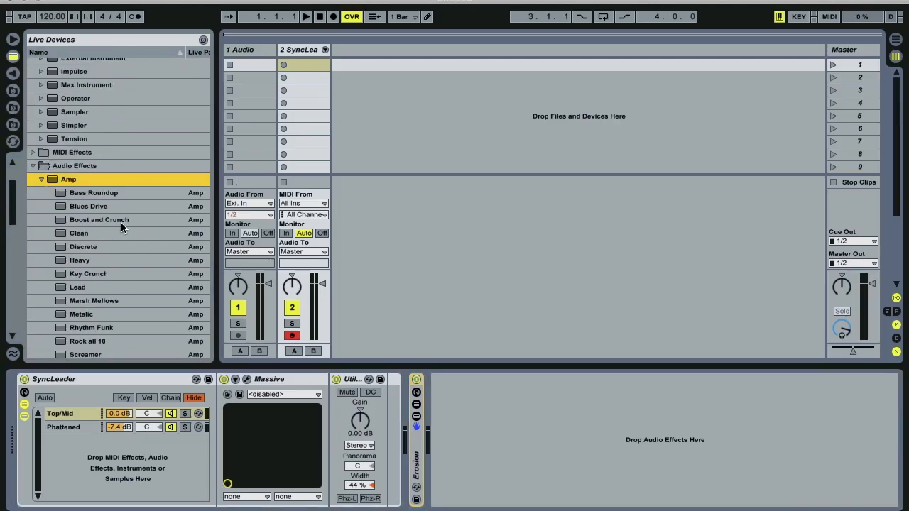
pyautogui.scroll(-4, 103, 237)
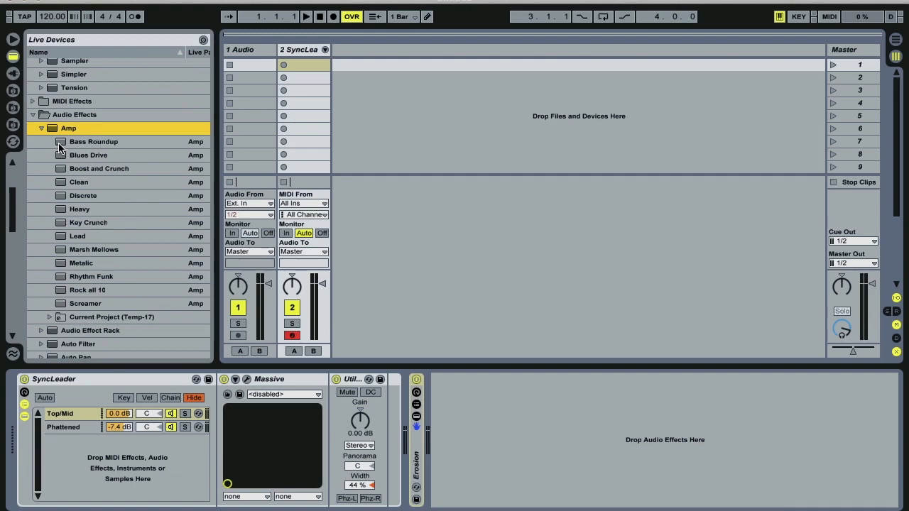
pyautogui.moveTo(60, 147); pyautogui.dragTo(463, 422)
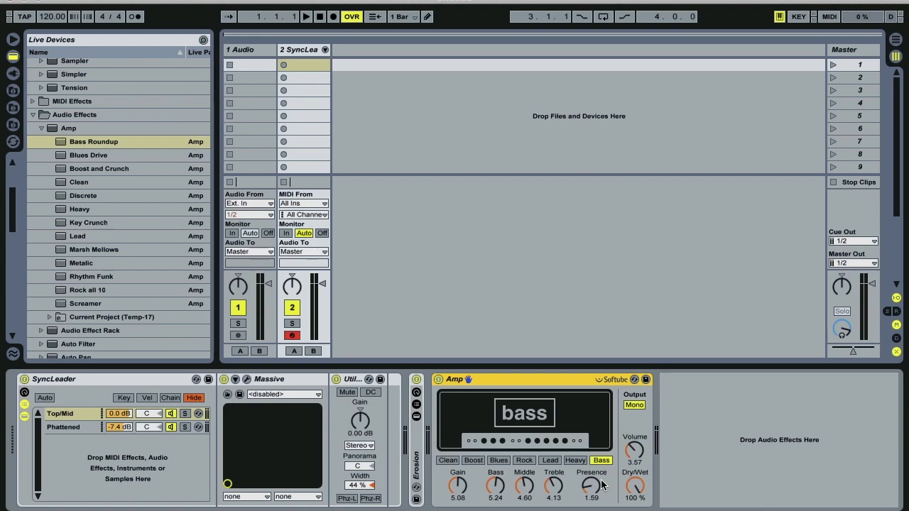
# Set the Amp's Dry/Wet mix to 38.9 % and fold the device
pyautogui.moveTo(631, 482)
pyautogui.mouseDown()
pyautogui.moveTo(630, 510)
pyautogui.moveTo(632, 454)
pyautogui.moveTo(636, 490)
pyautogui.mouseUp()
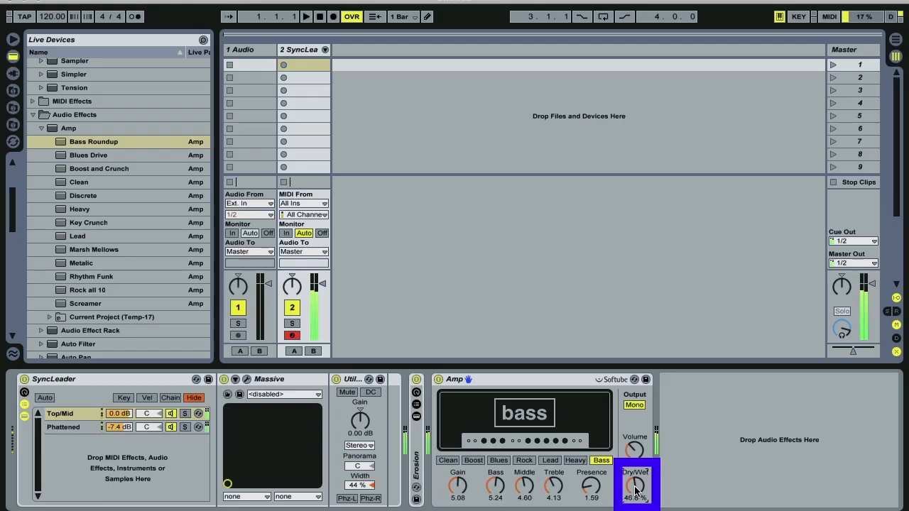
pyautogui.moveTo(636, 491); pyautogui.dragTo(636, 498)
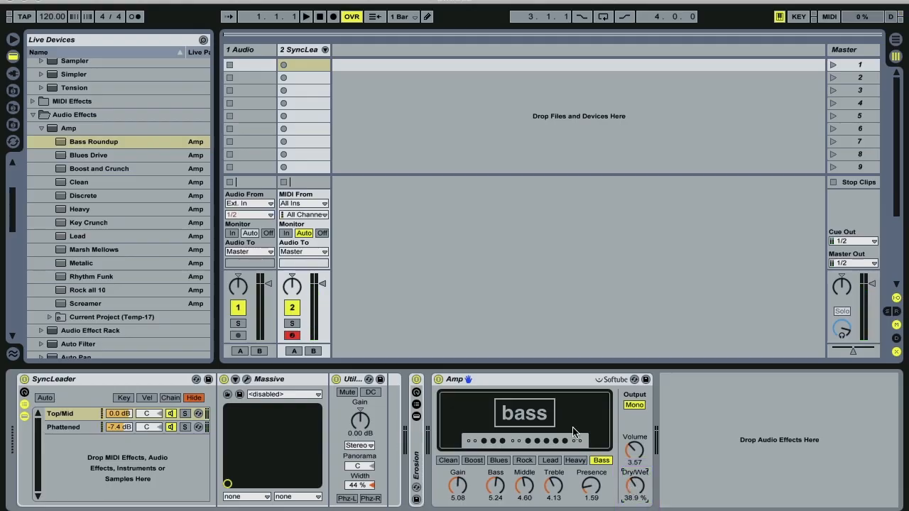
pyautogui.doubleClick(545, 381)
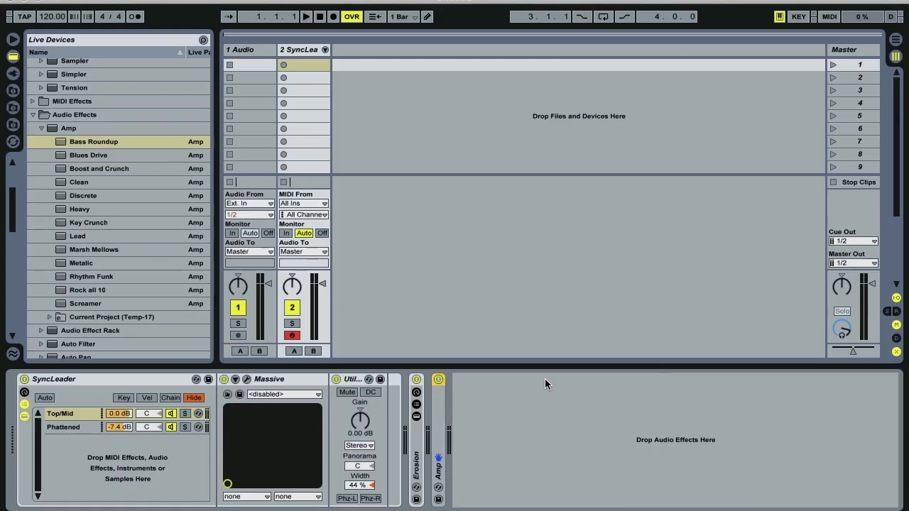
# Open the Top/Mid chain's Massive editor and fine-tune the envelope 3 modulation amount on OSC1's Sync
pyautogui.click(71, 415)
pyautogui.click(246, 380)
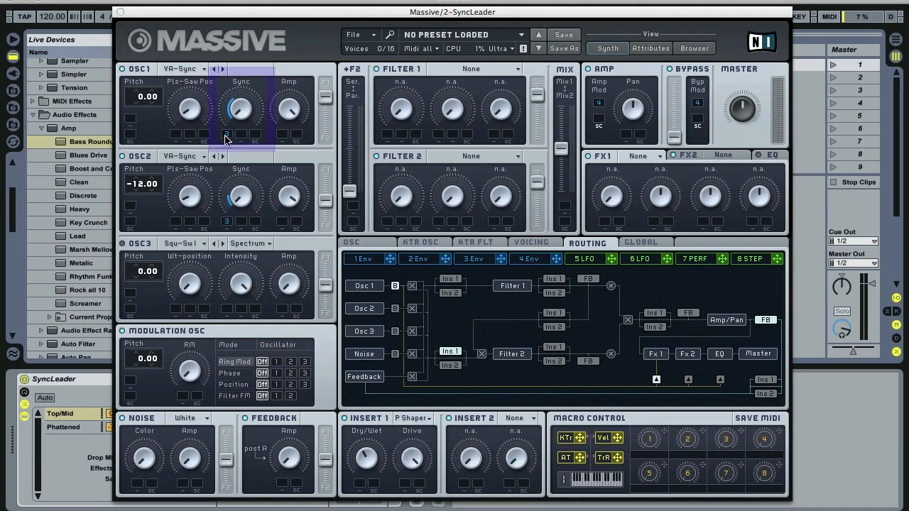
pyautogui.click(227, 136)
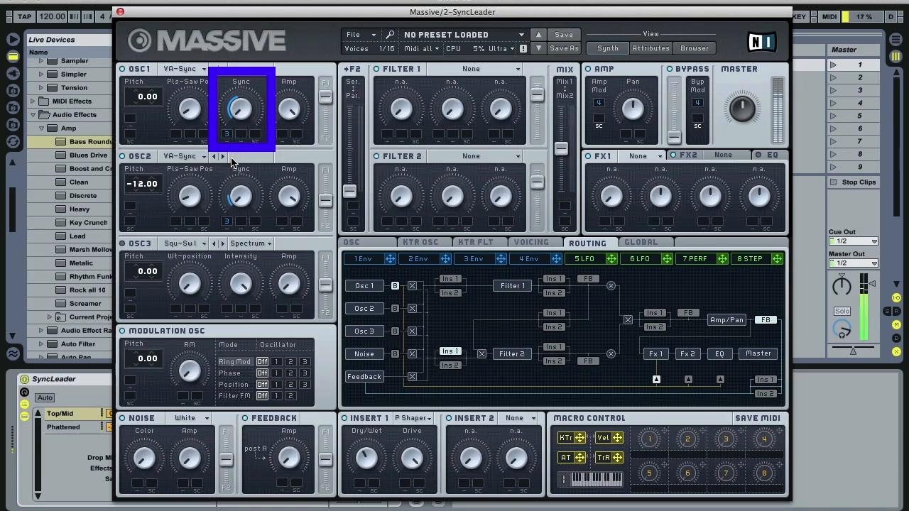
pyautogui.moveTo(228, 131); pyautogui.dragTo(228, 120)
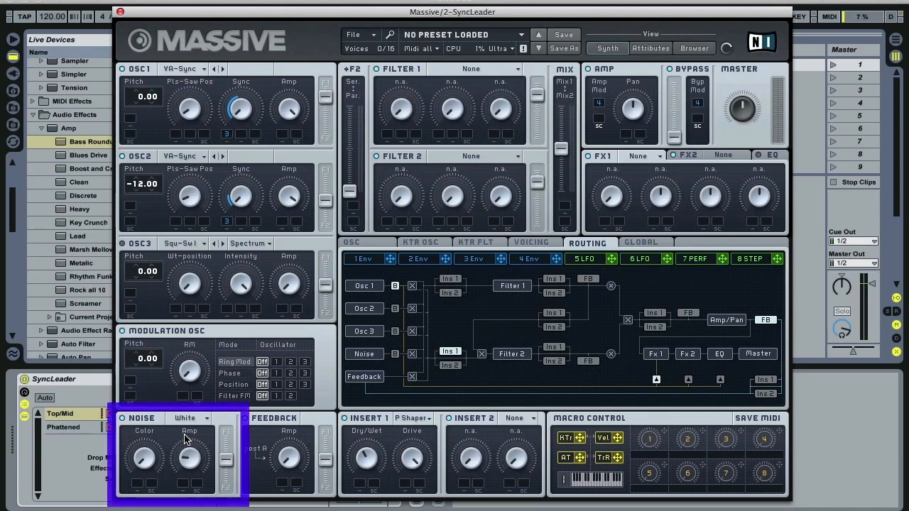
# Raise the Amp level of Massive's white noise oscillator and adjust its Color
pyautogui.moveTo(191, 456); pyautogui.dragTo(192, 443)
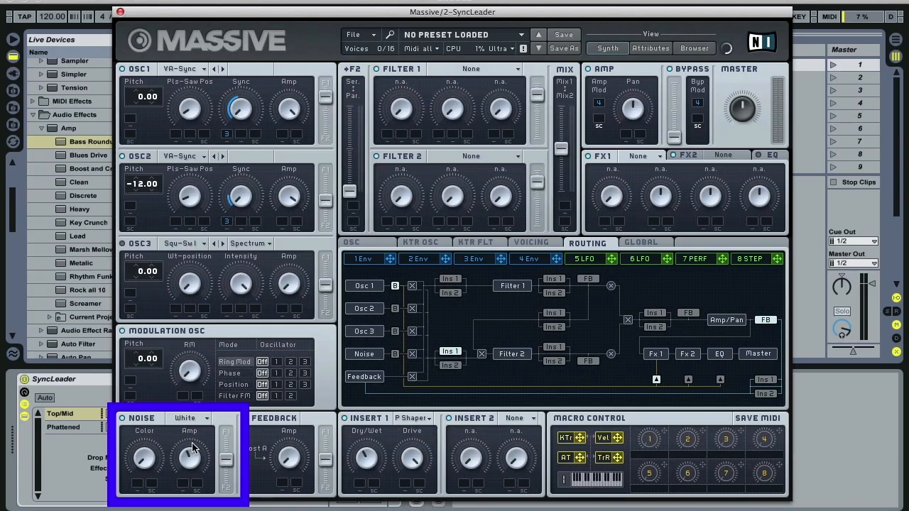
pyautogui.moveTo(141, 456); pyautogui.dragTo(130, 326)
pyautogui.moveTo(185, 457)
pyautogui.mouseDown()
pyautogui.moveTo(193, 431)
pyautogui.moveTo(199, 464)
pyautogui.mouseUp()
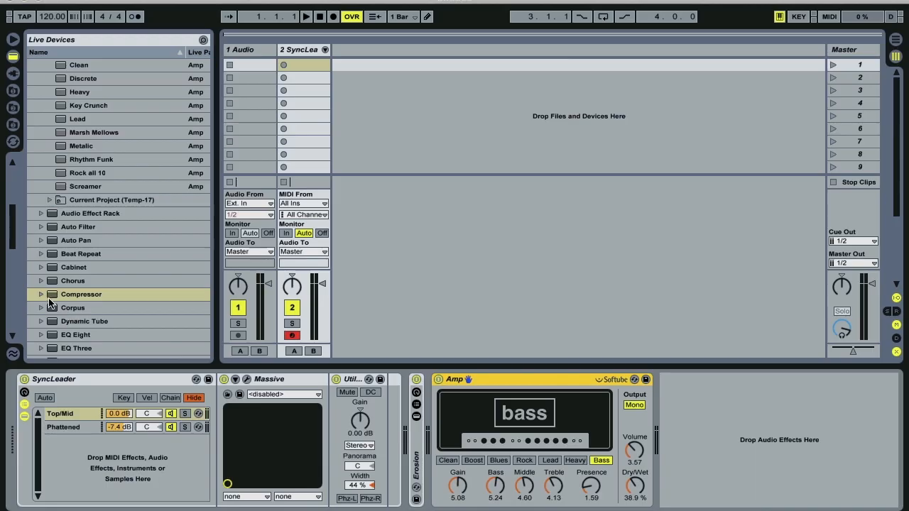
# Add a Compressor after the Amp with a -5.11 dB threshold, RMS envelope mode and -0.33 dB output
pyautogui.moveTo(60, 295); pyautogui.dragTo(757, 420)
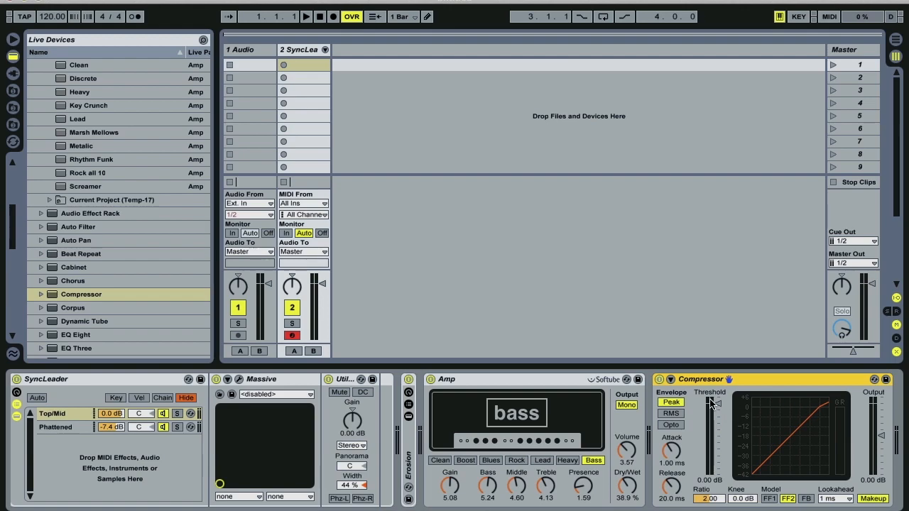
pyautogui.moveTo(720, 406); pyautogui.dragTo(720, 410)
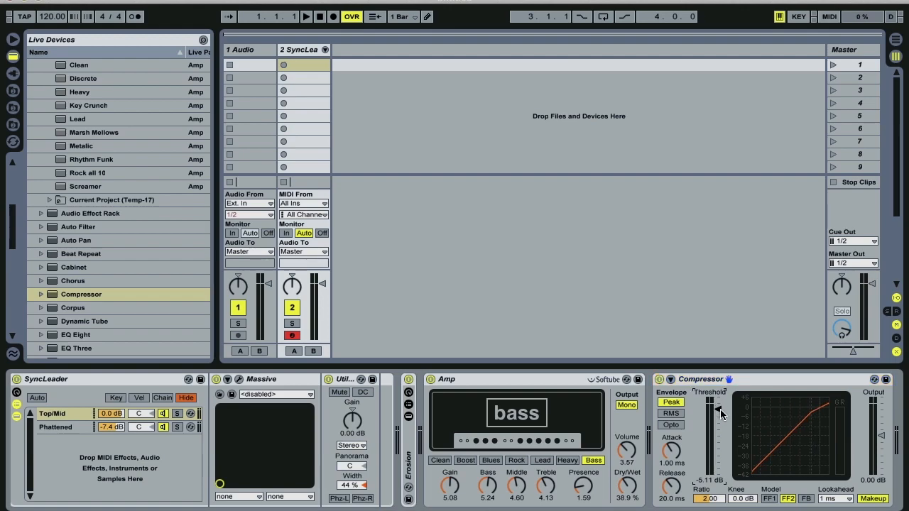
pyautogui.click(672, 413)
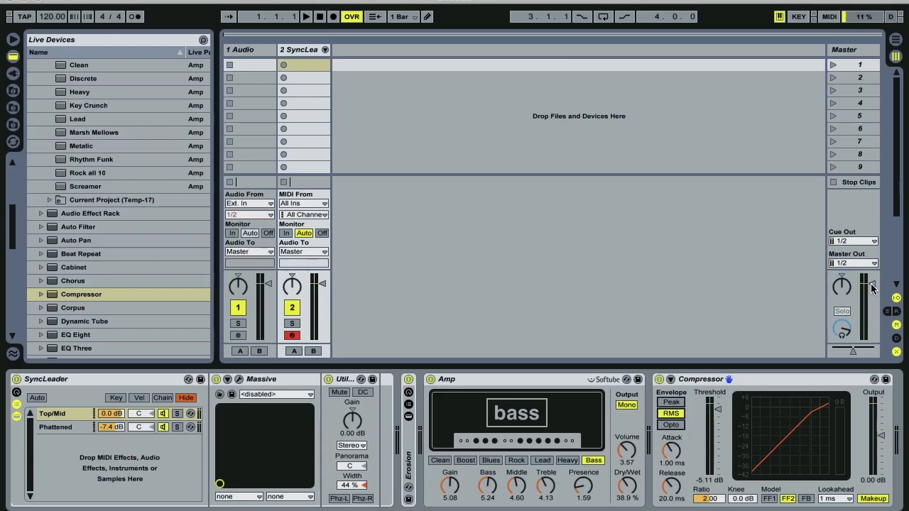
pyautogui.hscroll(3, 455, 440)
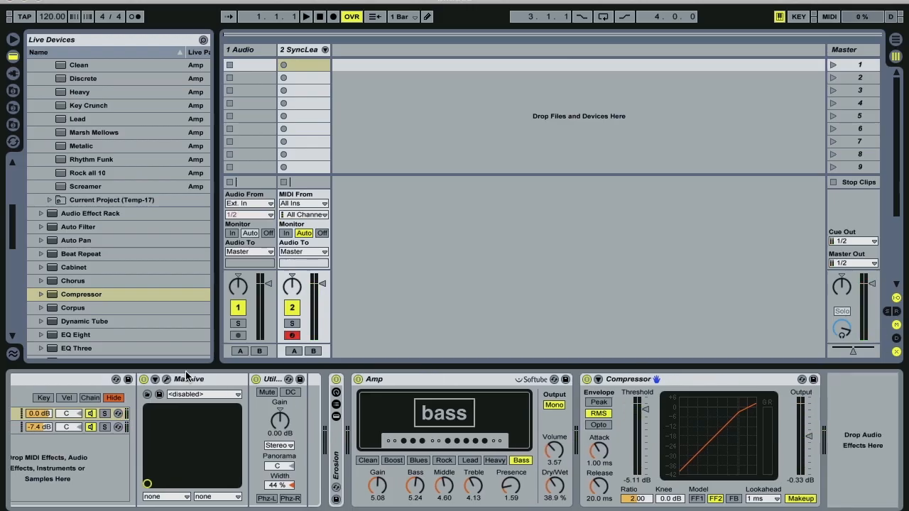
# Add a Utility device after the Compressor and set its gain to -5.00 dB
pyautogui.click(68, 294)
pyautogui.scroll(-10, 76, 296)
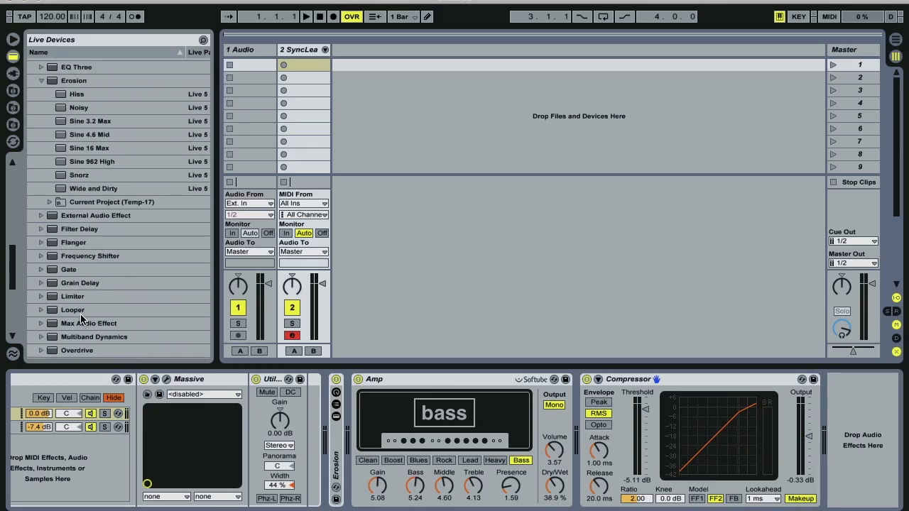
pyautogui.scroll(-10, 80, 321)
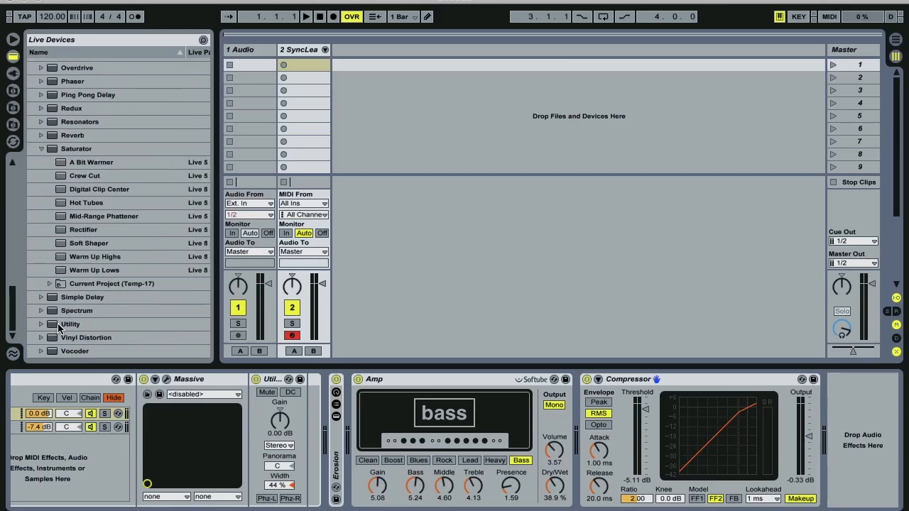
pyautogui.moveTo(60, 326); pyautogui.dragTo(857, 451)
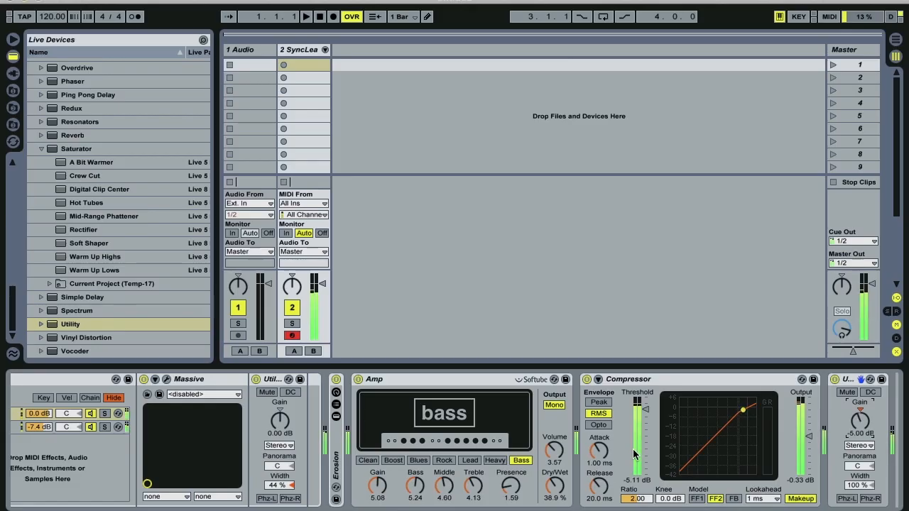
# Lower the Compressor's threshold to -10.3 dB and reduce the Amp's Dry/Wet mix to 34.9 %
pyautogui.moveTo(646, 411); pyautogui.dragTo(646, 420)
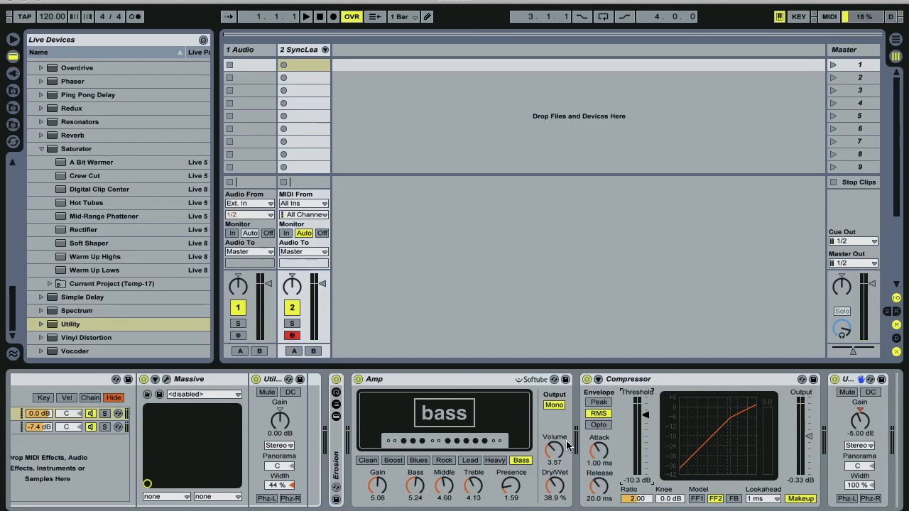
pyautogui.click(559, 496)
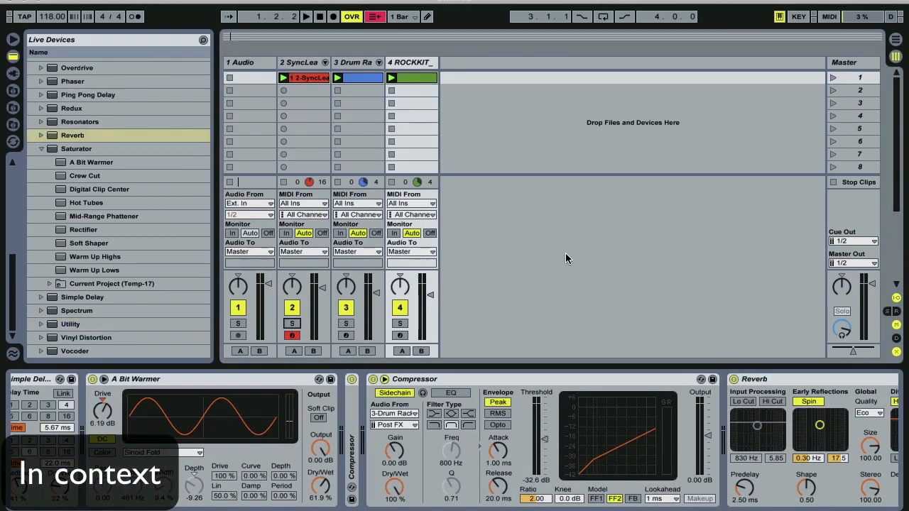
# Solo the SyncLeader track and audition its clip on its own
pyautogui.click(294, 325)
pyautogui.press('space')
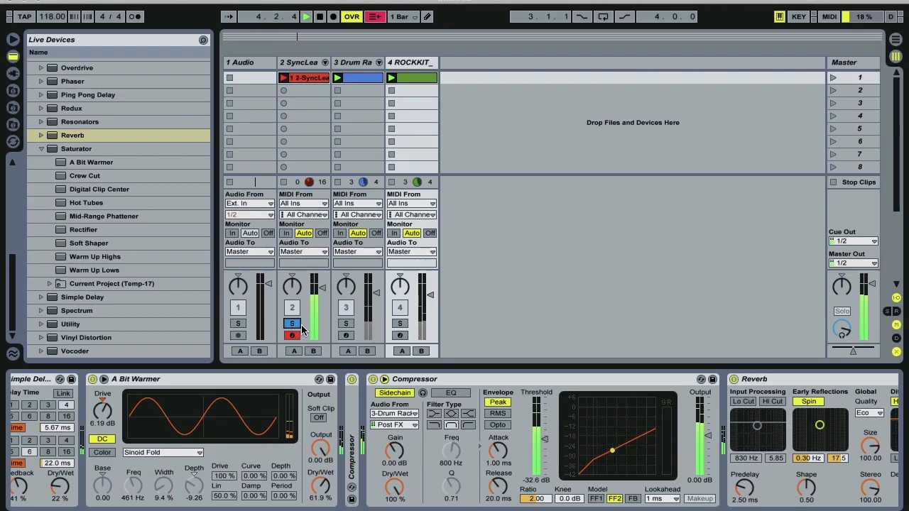
pyautogui.press('space')
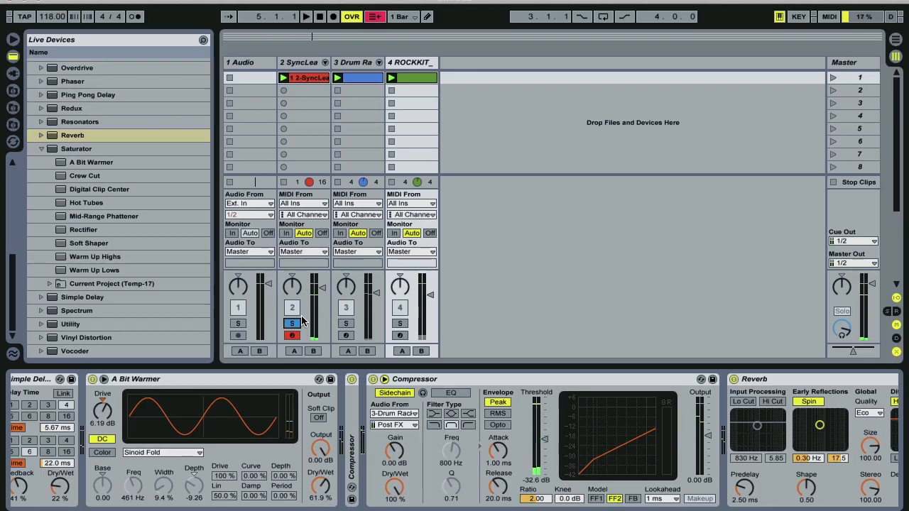
# Take the SyncLeader track out of solo, mute it, and audition the remaining tracks without it
pyautogui.click(292, 324)
pyautogui.click(292, 307)
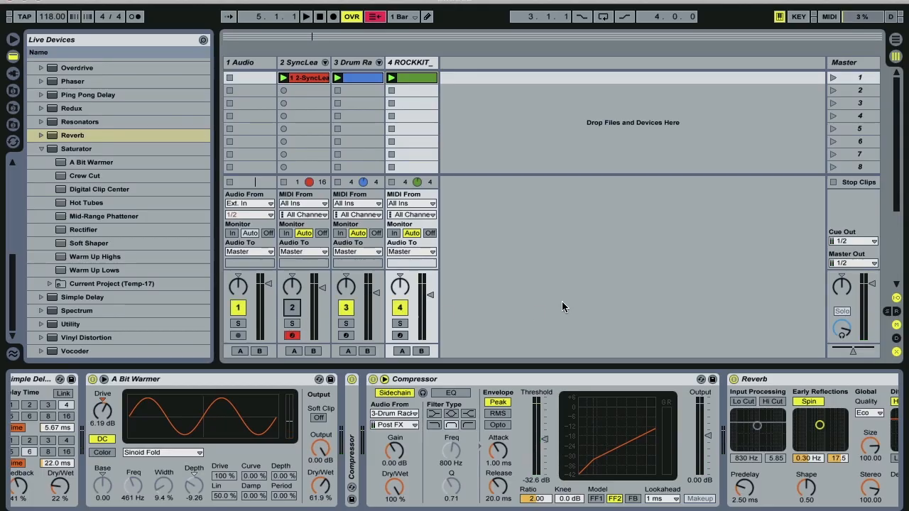
pyautogui.press('space')
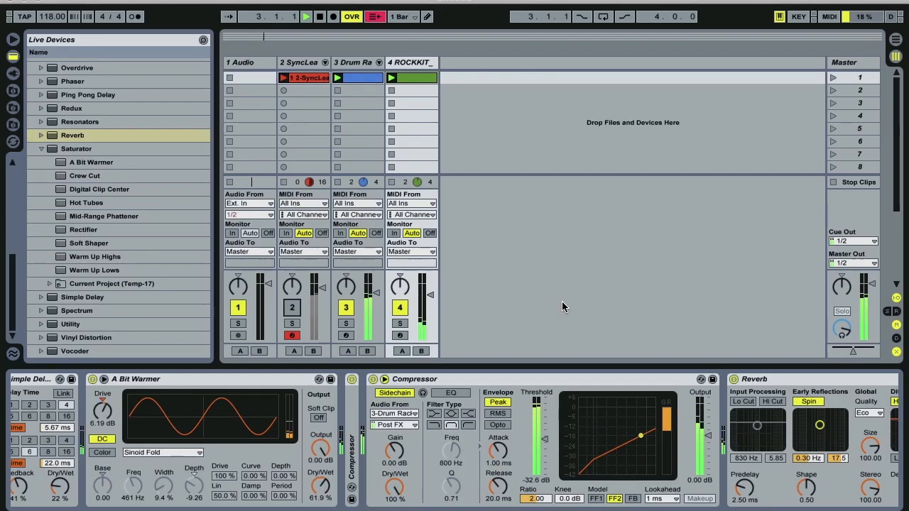
pyautogui.press('space')
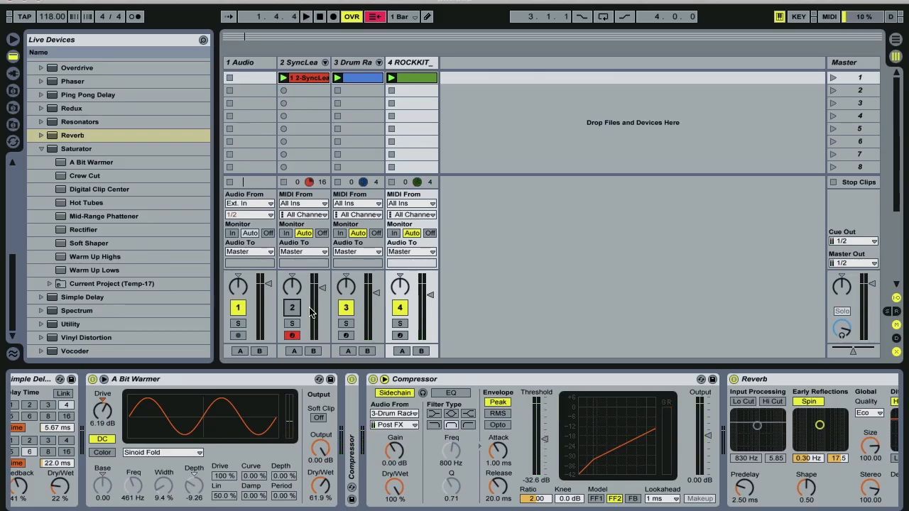
# Unmute the SyncLeader track, play the full mix and lower the track's volume slightly
pyautogui.click(294, 310)
pyautogui.press('space')
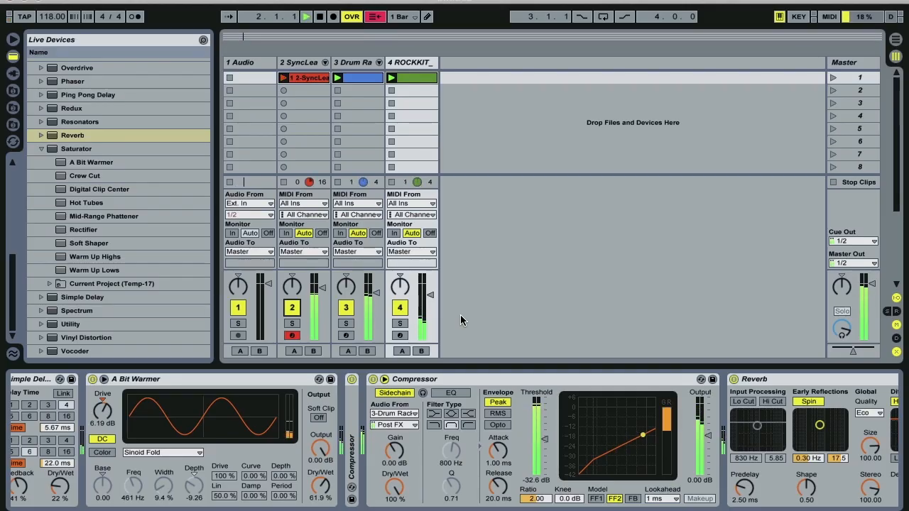
pyautogui.moveTo(323, 289); pyautogui.dragTo(324, 293)
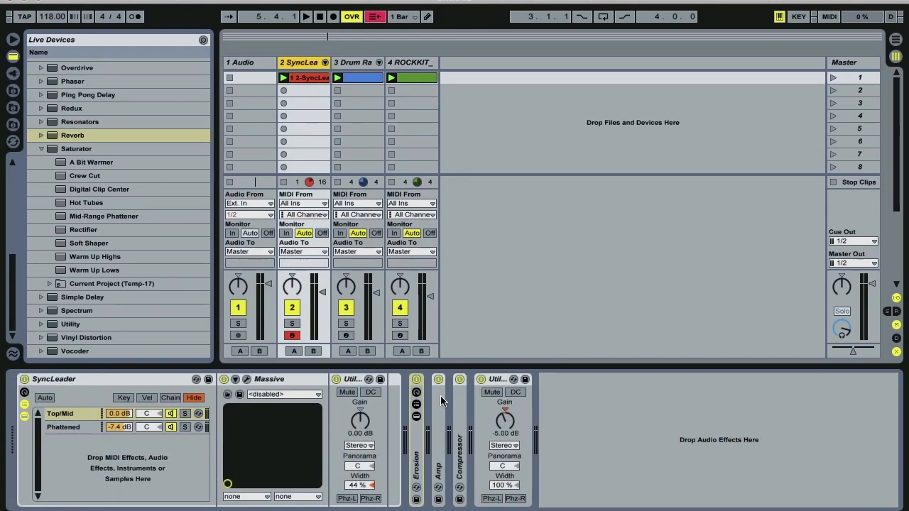
# Unfold the Erosion rack, lower its Erosion chain volume to -10.0 dB with the SyncLeader track soloed, and fold the rack again
pyautogui.doubleClick(419, 446)
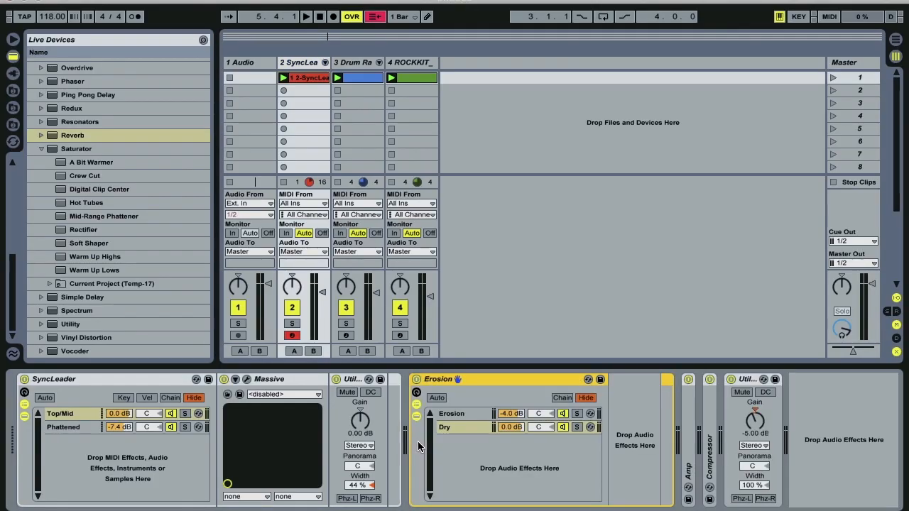
pyautogui.click(515, 415)
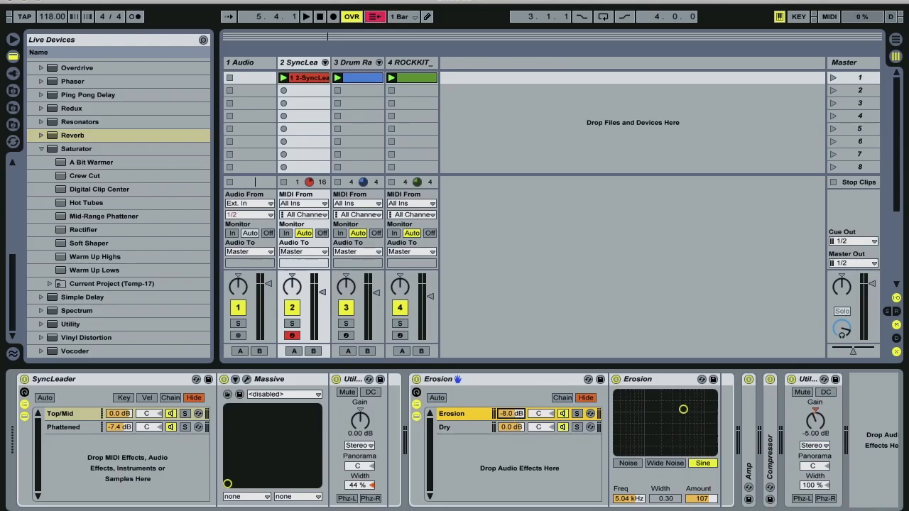
pyautogui.moveTo(515, 416); pyautogui.dragTo(513, 408)
pyautogui.click(292, 324)
pyautogui.press('space')
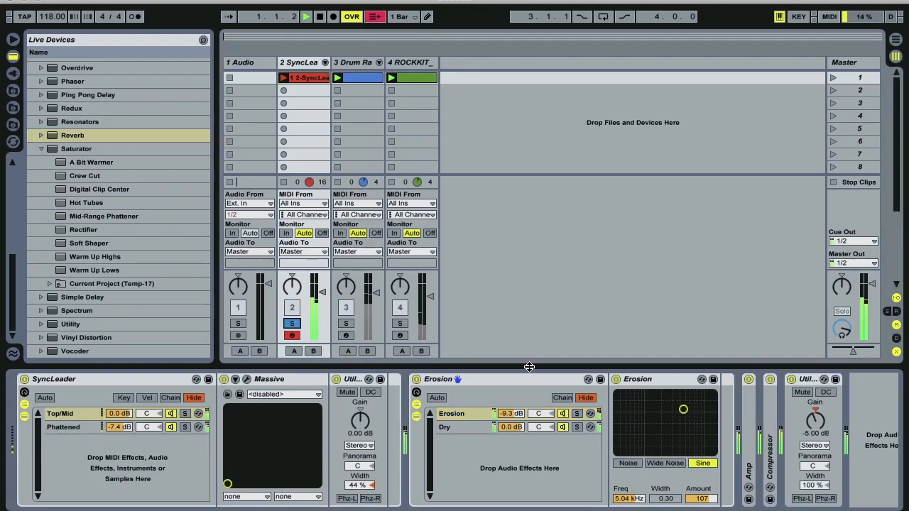
pyautogui.moveTo(511, 417)
pyautogui.mouseDown()
pyautogui.moveTo(511, 490)
pyautogui.moveTo(511, 416)
pyautogui.mouseUp()
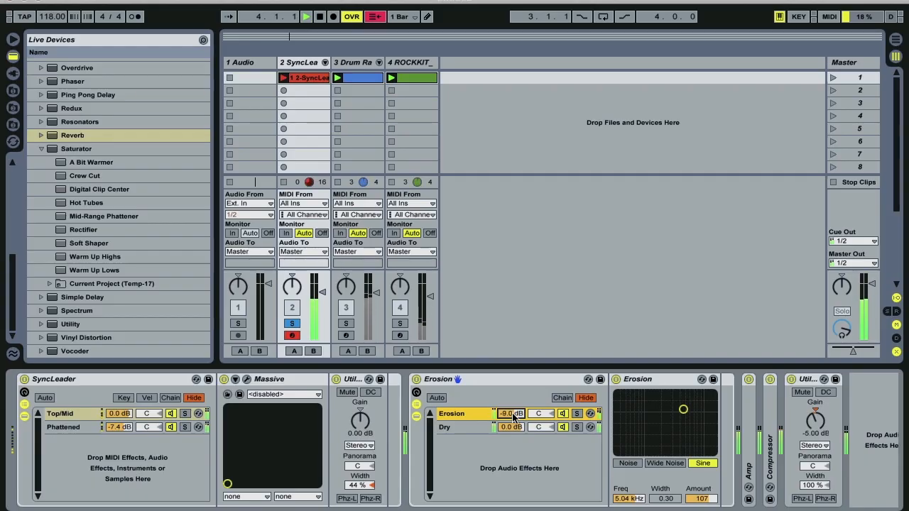
pyautogui.moveTo(512, 413); pyautogui.dragTo(511, 416)
pyautogui.press('space')
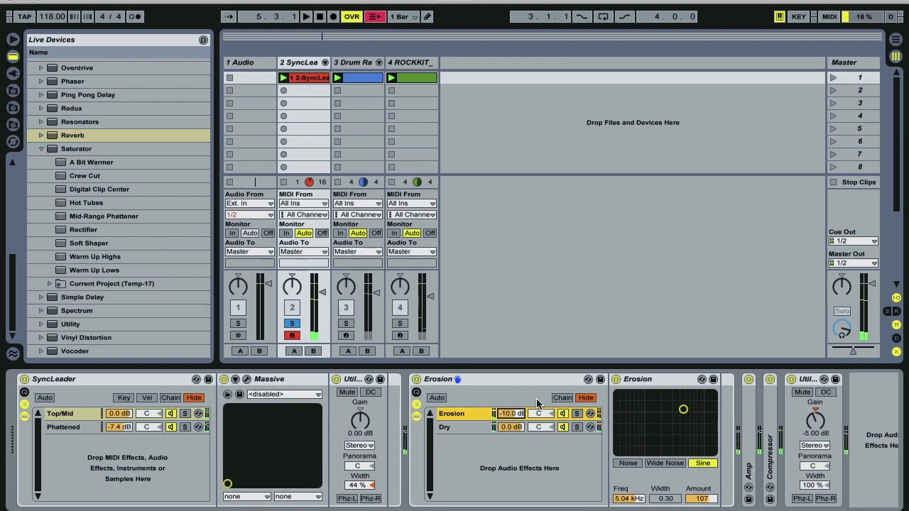
pyautogui.doubleClick(506, 379)
# Unfold the Amp, raise its Treble to 5.40 and set its Dry/Wet mix to 30.2 % during playback checks
pyautogui.click(438, 469)
pyautogui.doubleClick(438, 469)
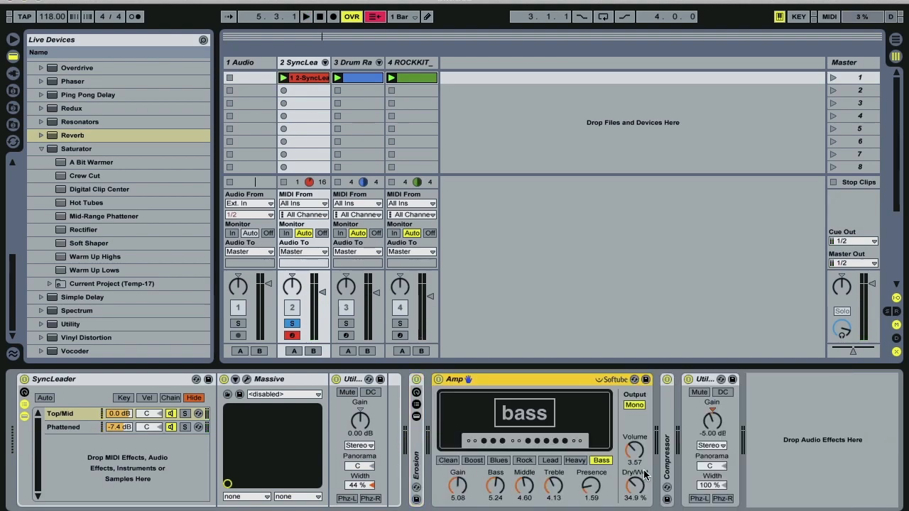
pyautogui.press('space')
pyautogui.moveTo(637, 480)
pyautogui.mouseDown()
pyautogui.moveTo(637, 496)
pyautogui.moveTo(637, 472)
pyautogui.moveTo(637, 487)
pyautogui.mouseUp()
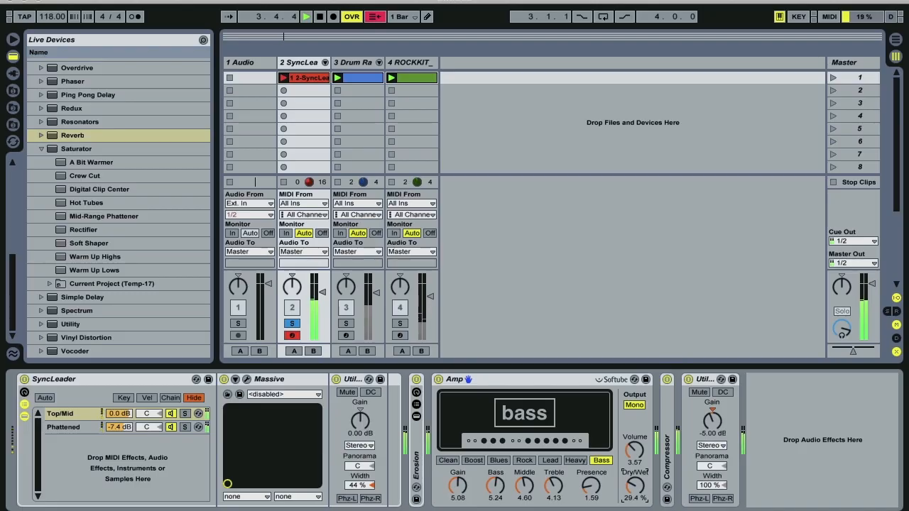
pyautogui.press('space')
pyautogui.moveTo(554, 486); pyautogui.dragTo(554, 477)
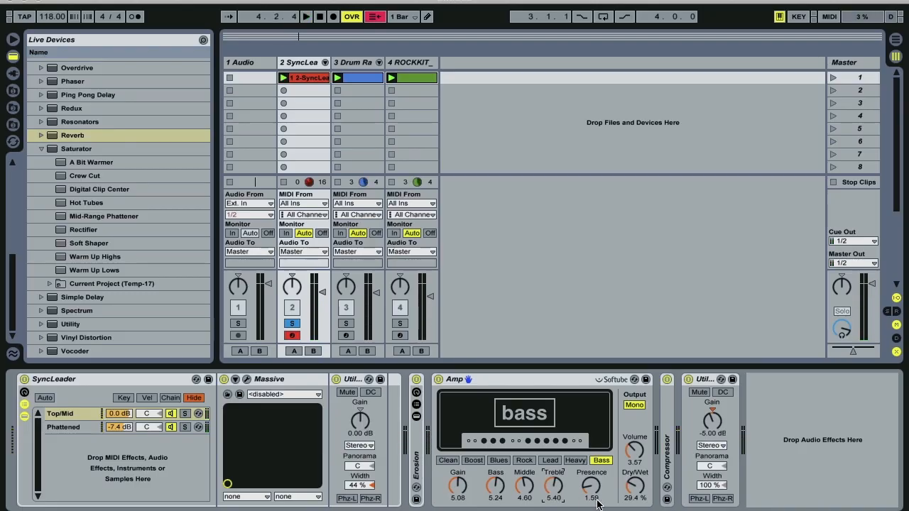
pyautogui.press('space')
pyautogui.moveTo(634, 490); pyautogui.dragTo(634, 487)
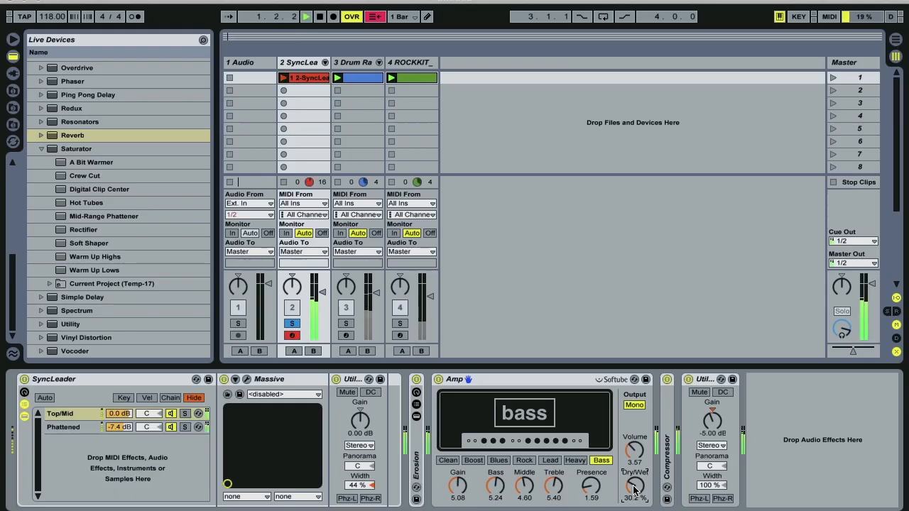
pyautogui.press('space')
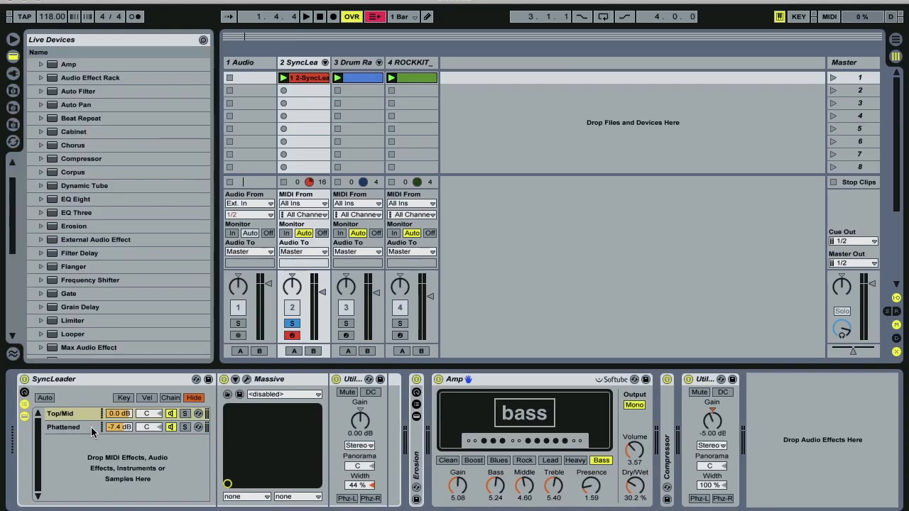
# Open the Top/Mid chain's Massive editor, review the Voicing and Osc settings, lower the noise Amp level and close the editor
pyautogui.click(62, 419)
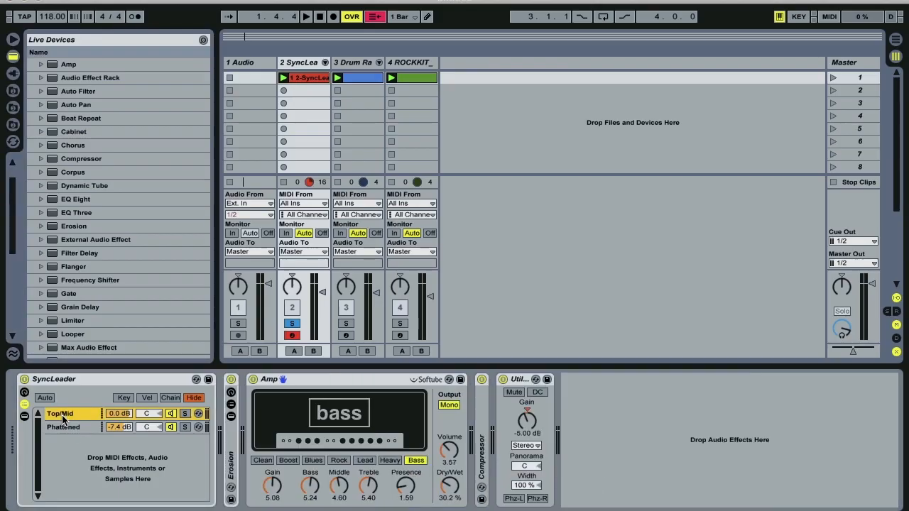
pyautogui.doubleClick(66, 415)
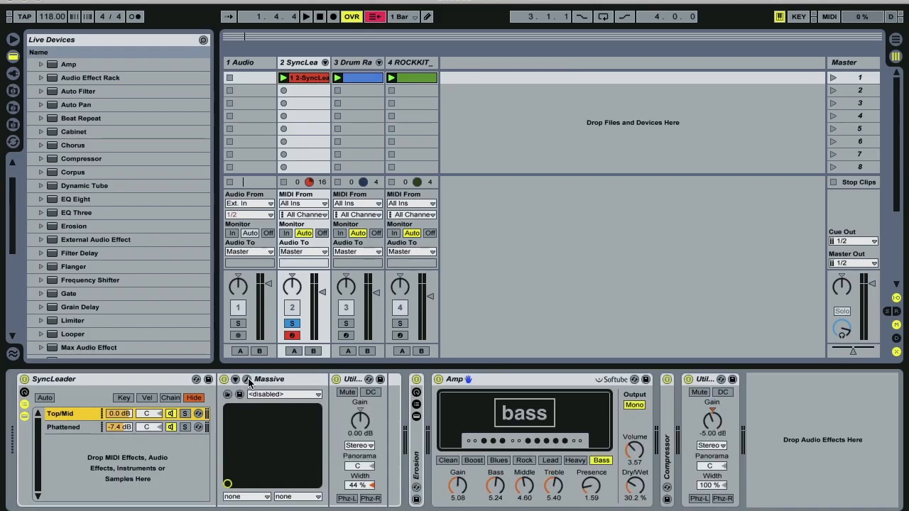
pyautogui.click(248, 380)
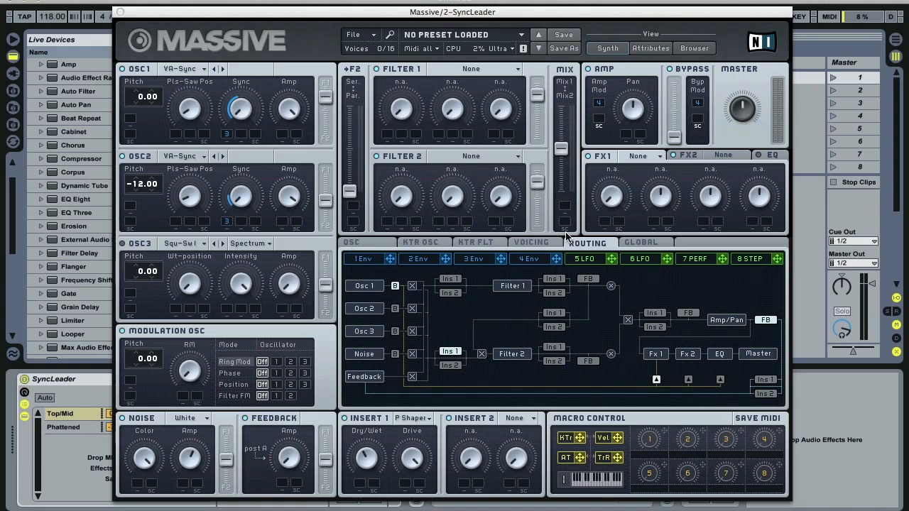
pyautogui.click(542, 245)
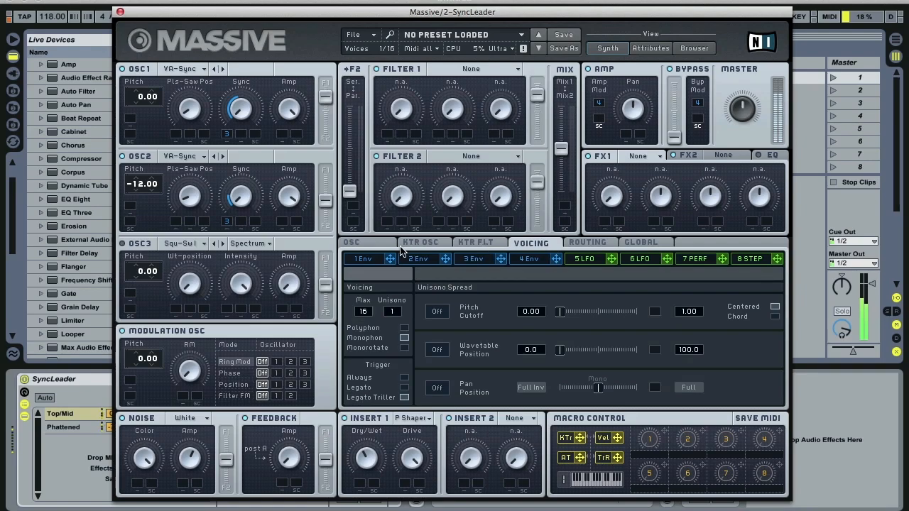
pyautogui.click(352, 243)
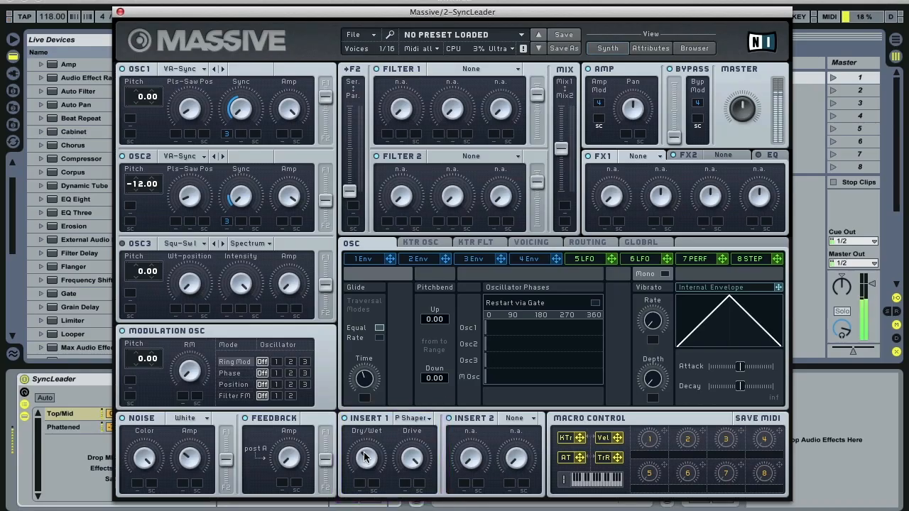
pyautogui.click(120, 11)
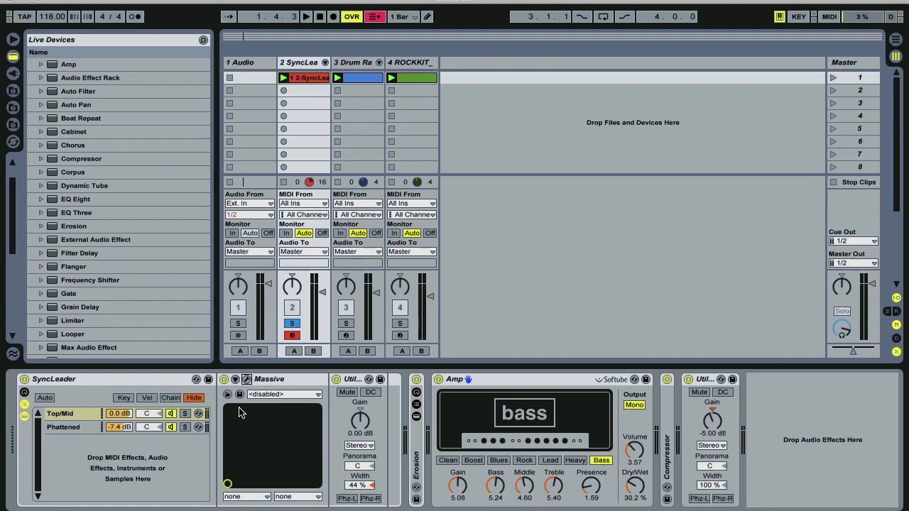
# Audition the Phattened and Top/Mid chains separately by soloing each one in the SyncLeader rack
pyautogui.click(185, 427)
pyautogui.press('space')
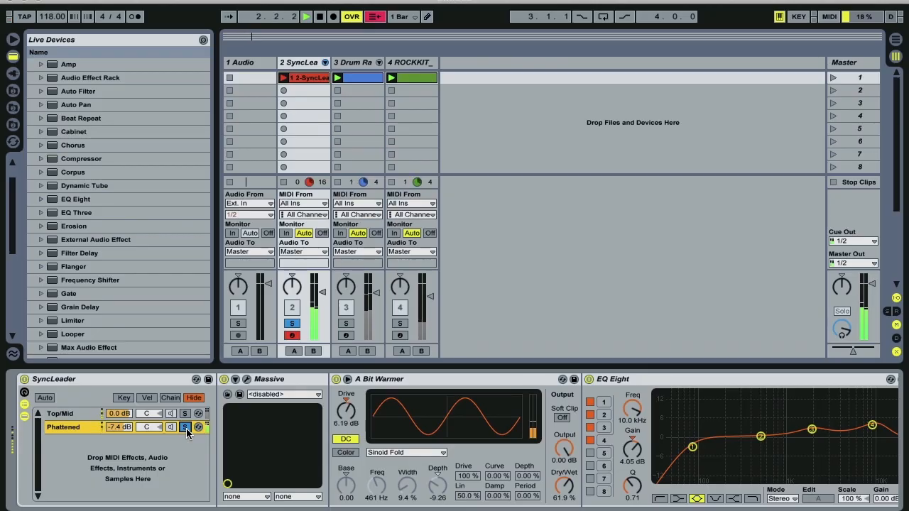
pyautogui.press('space')
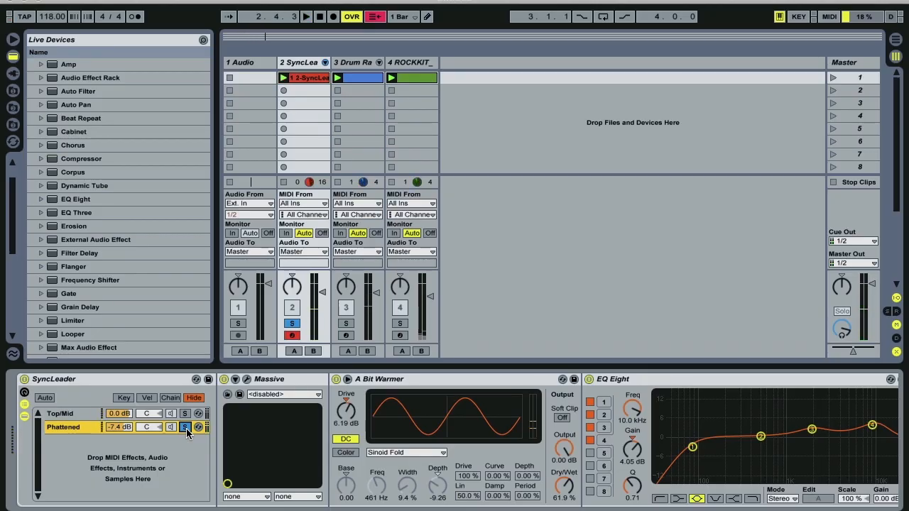
pyautogui.click(186, 428)
pyautogui.click(185, 414)
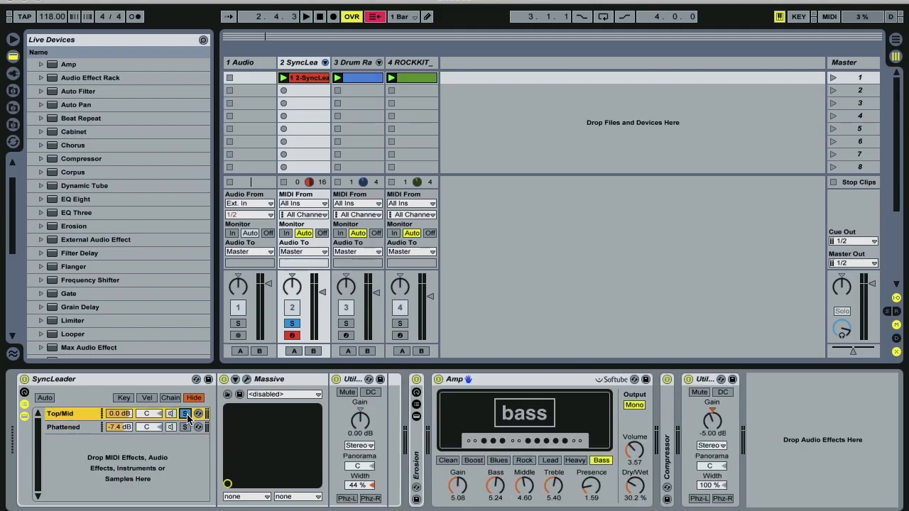
pyautogui.press('space')
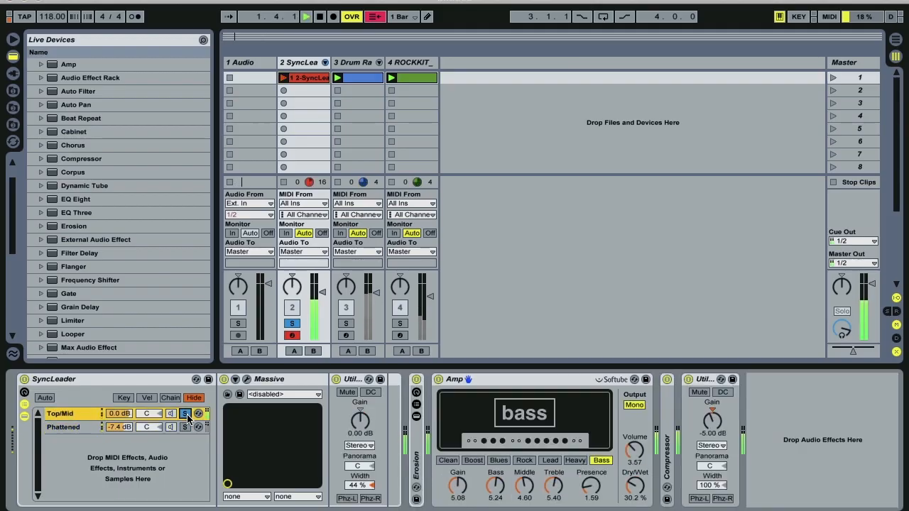
pyautogui.press('space')
# Take the Top/Mid chain out of solo, raise the Phattened chain's volume to -3.4 dB and audition both chains together
pyautogui.click(186, 414)
pyautogui.press('space')
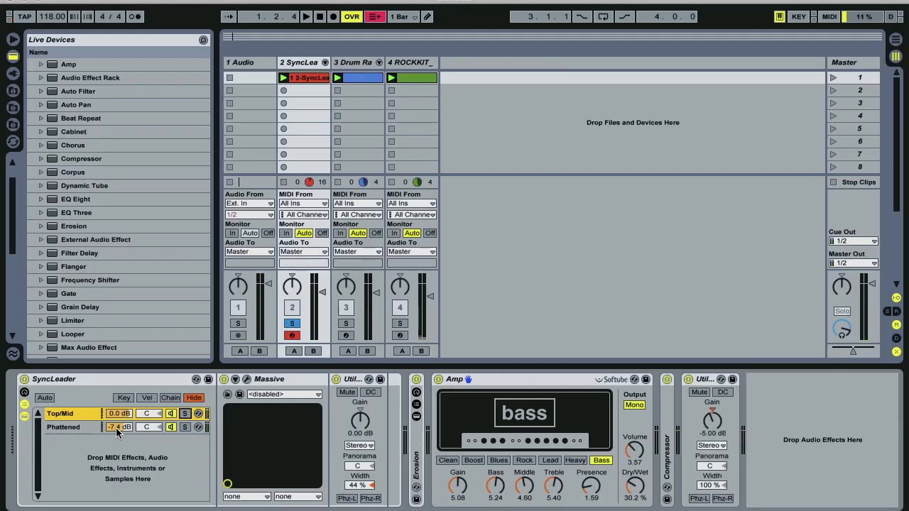
pyautogui.moveTo(116, 428); pyautogui.dragTo(117, 421)
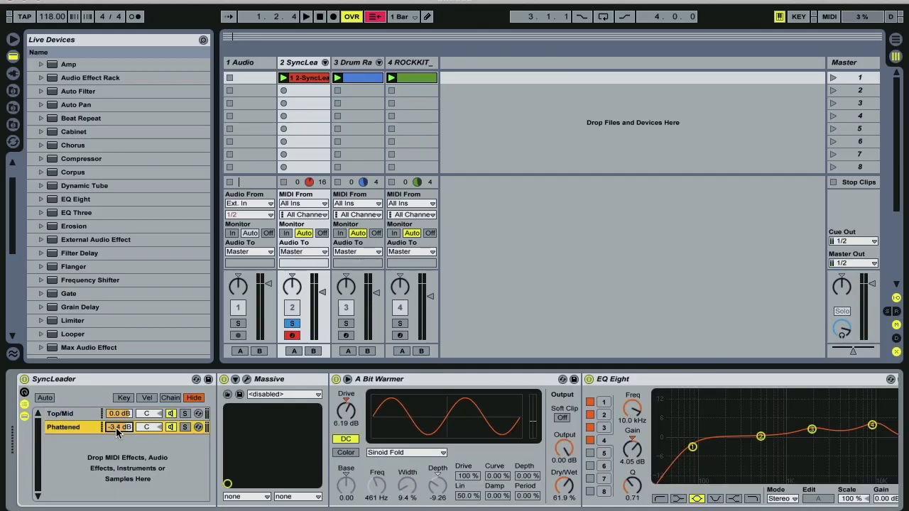
pyautogui.press('space')
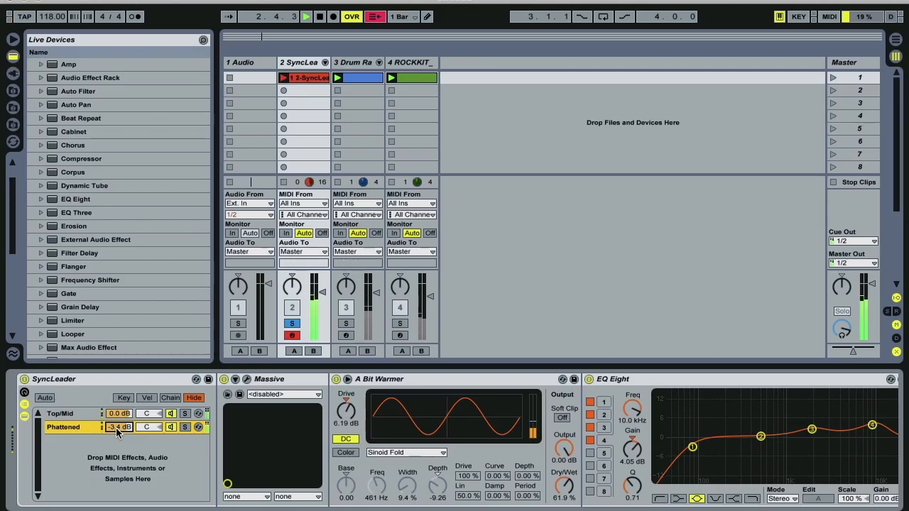
pyautogui.press('space')
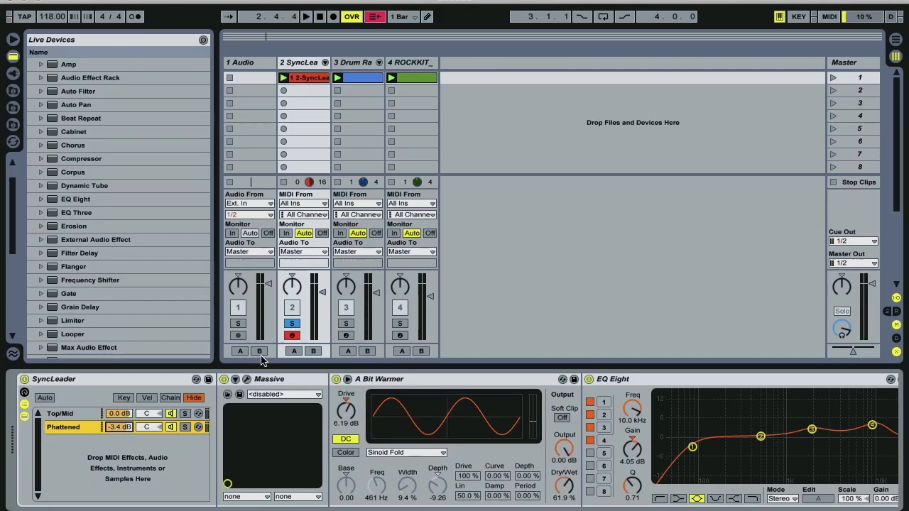
# Take the SyncLeader track out of solo and play it in context with the drum and ROCKKIT tracks
pyautogui.click(292, 324)
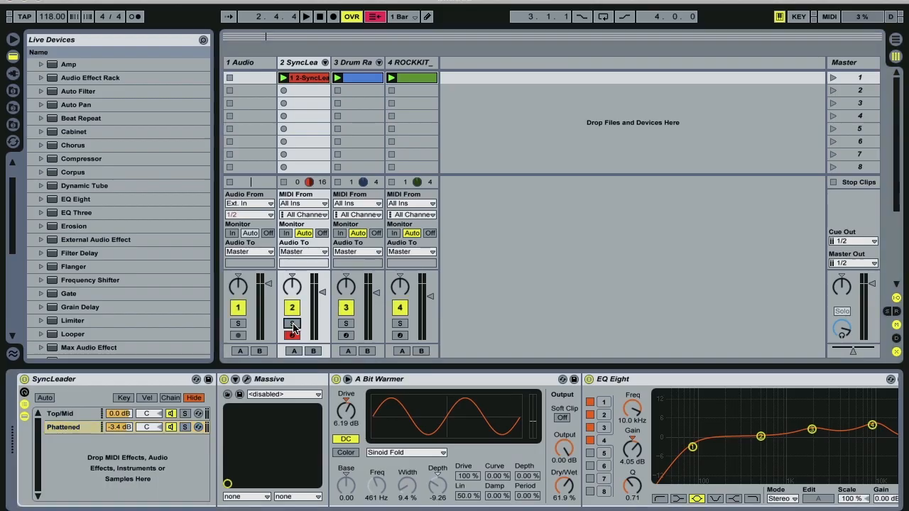
pyautogui.press('space')
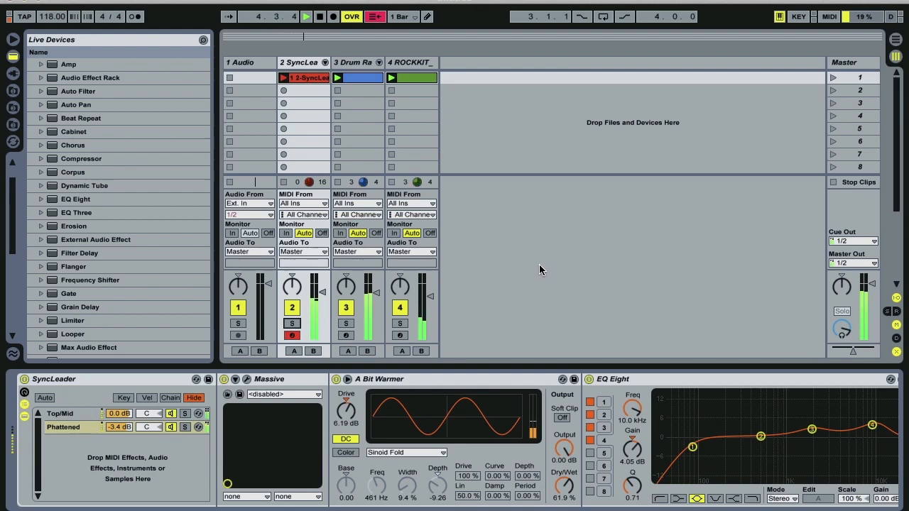
pyautogui.press('space')
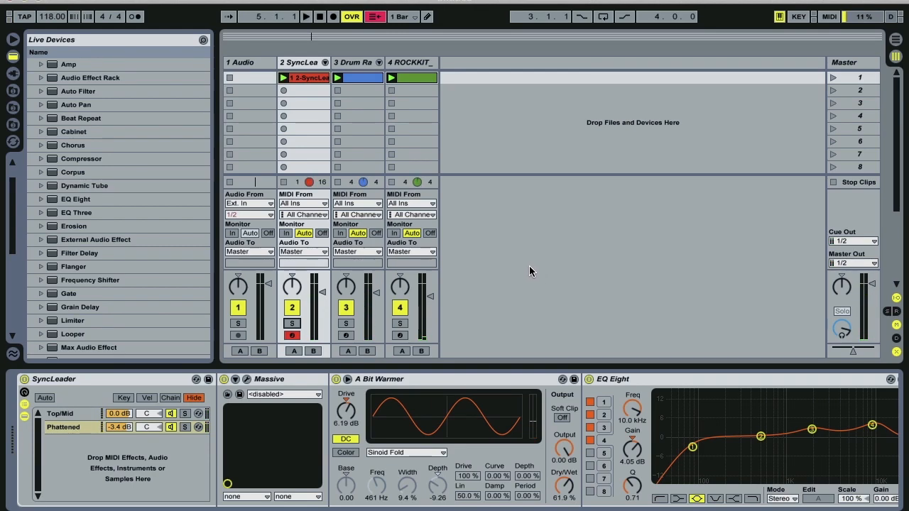